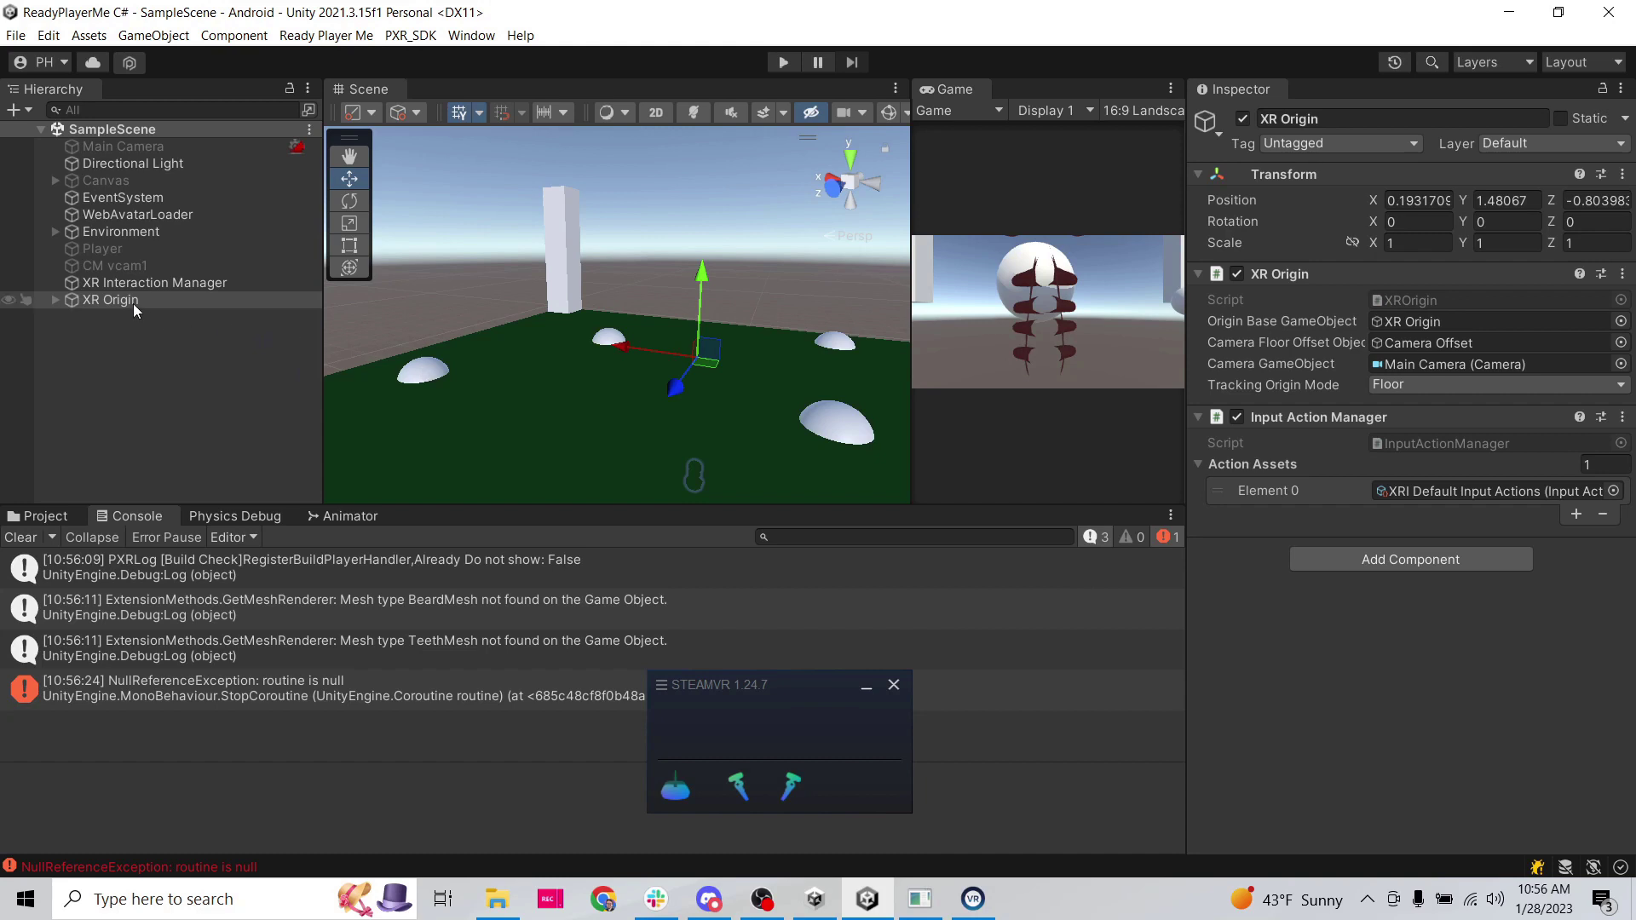
Step: Search XR Origin's Add Component list for 'xr con' and 'loc', then close it without adding anything
{"action": "left_click", "coordinate": [75, 300]}
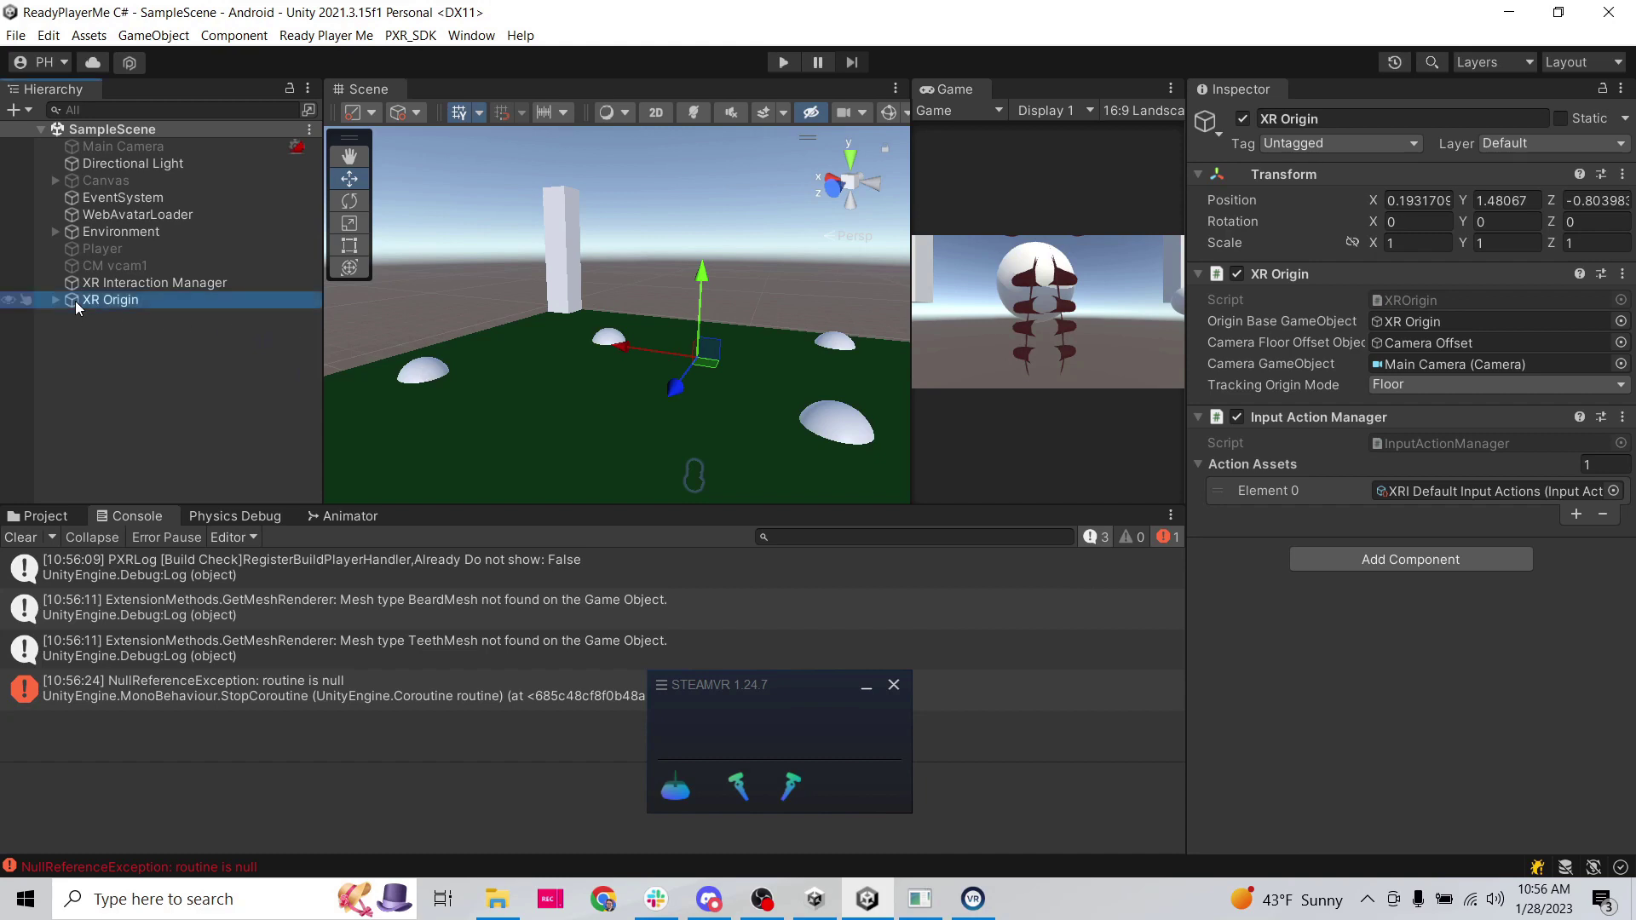
{"action": "left_click", "coordinate": [1362, 560]}
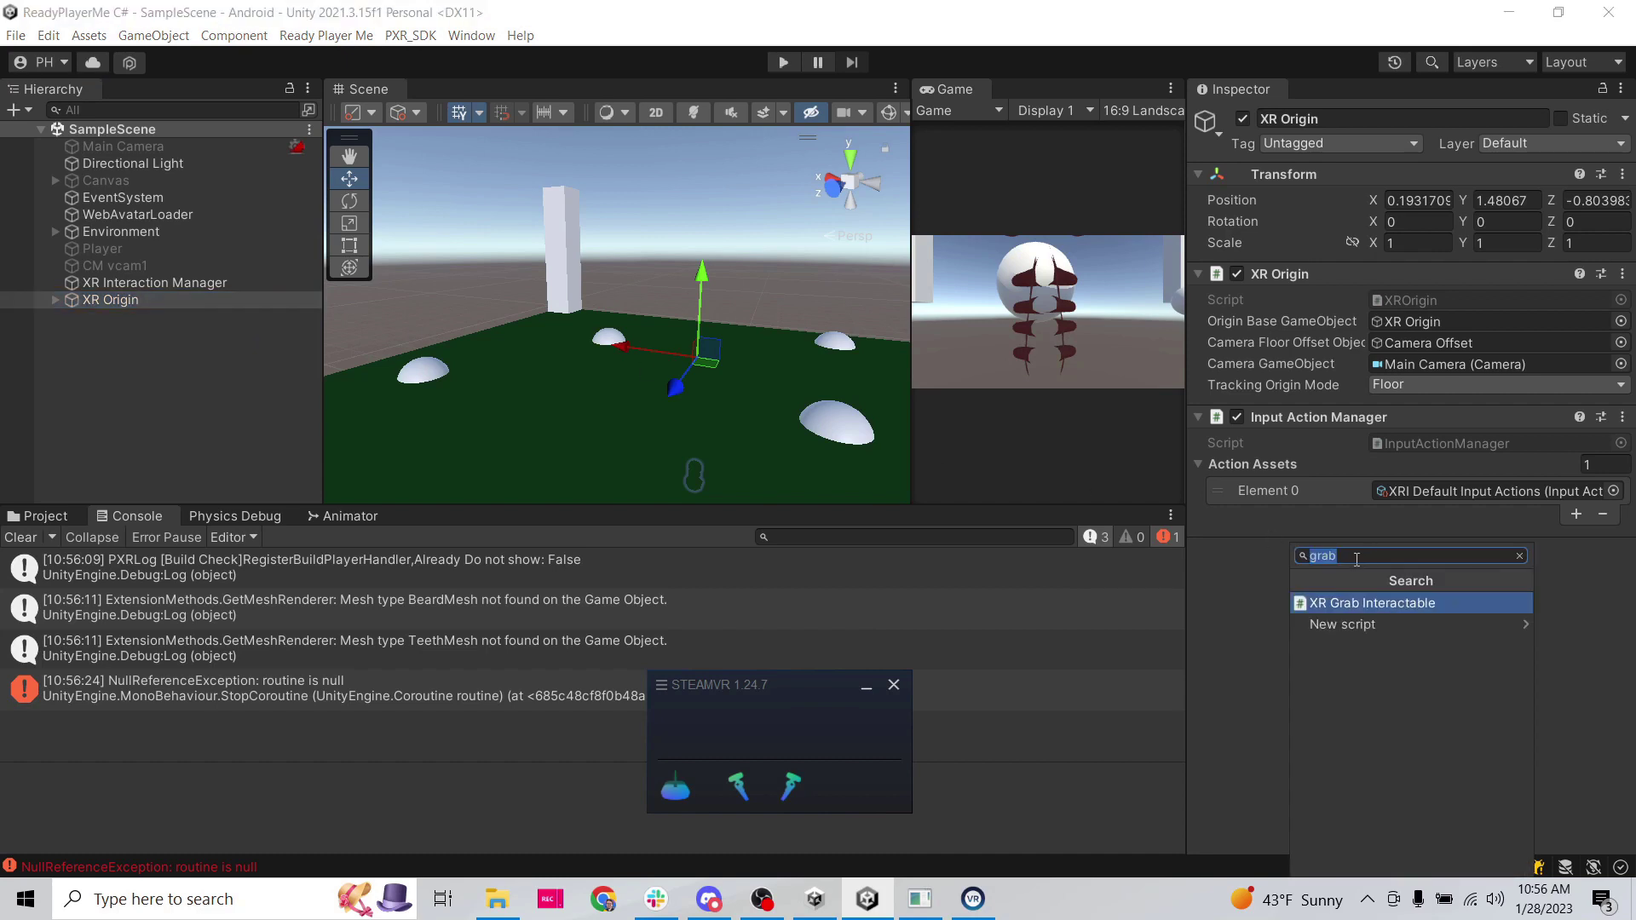
{"action": "type", "text": "xr"}
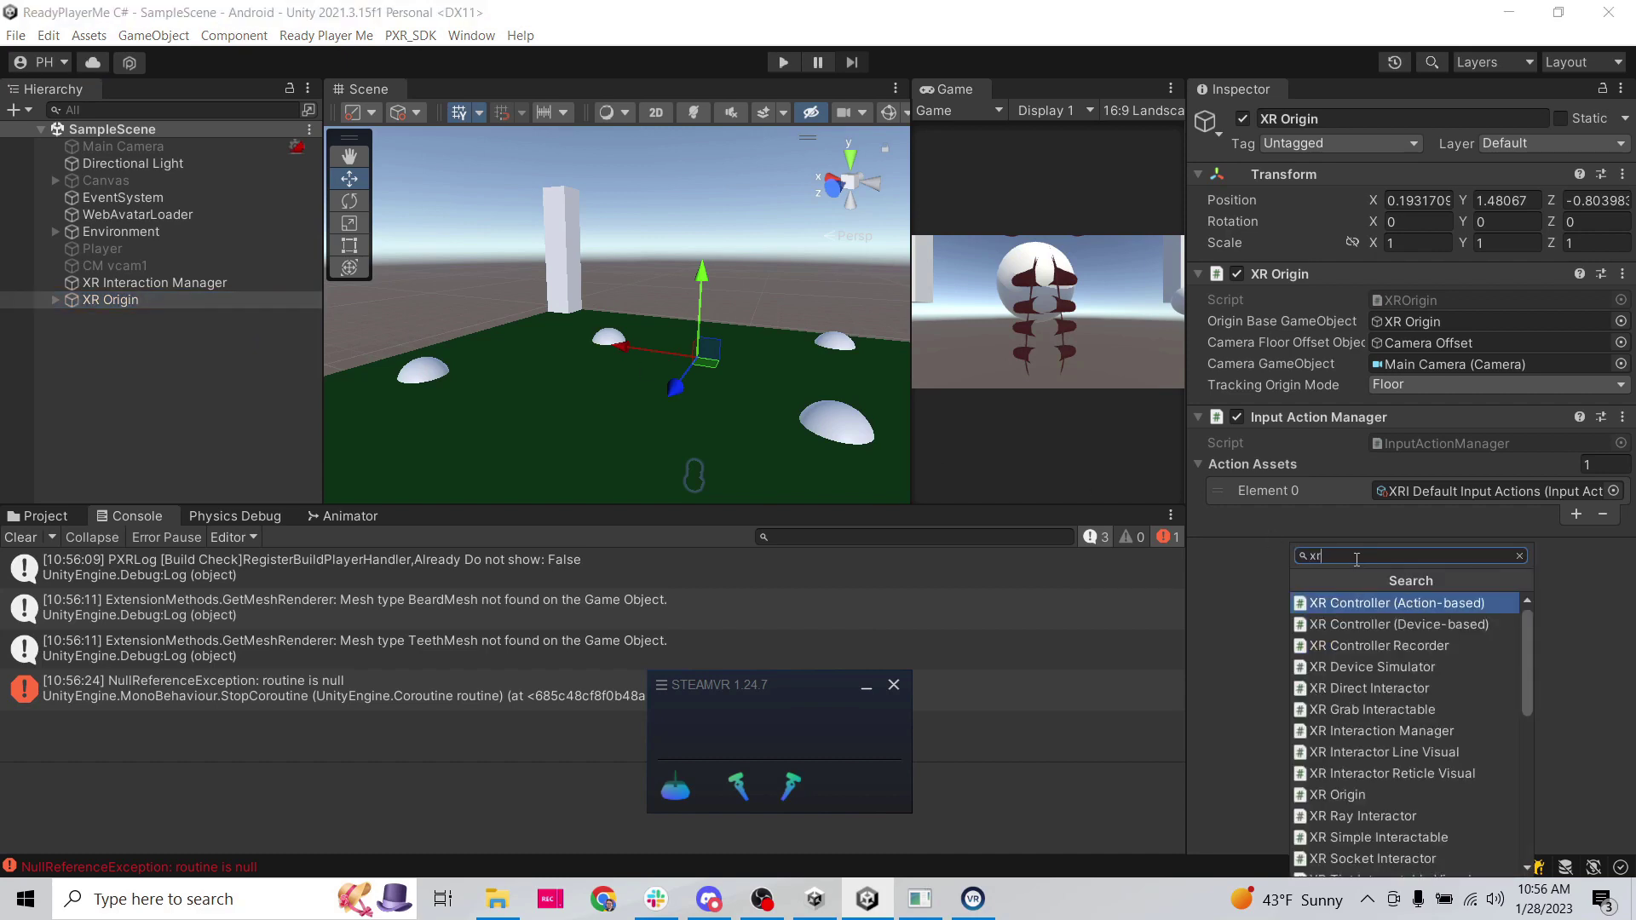
{"action": "type", "text": " con"}
{"action": "key", "text": "BackSpace"}
{"action": "key", "text": "BackSpace"}
{"action": "key", "text": "BackSpace"}
{"action": "type", "text": "loc"}
{"action": "left_click", "coordinate": [1219, 582]}
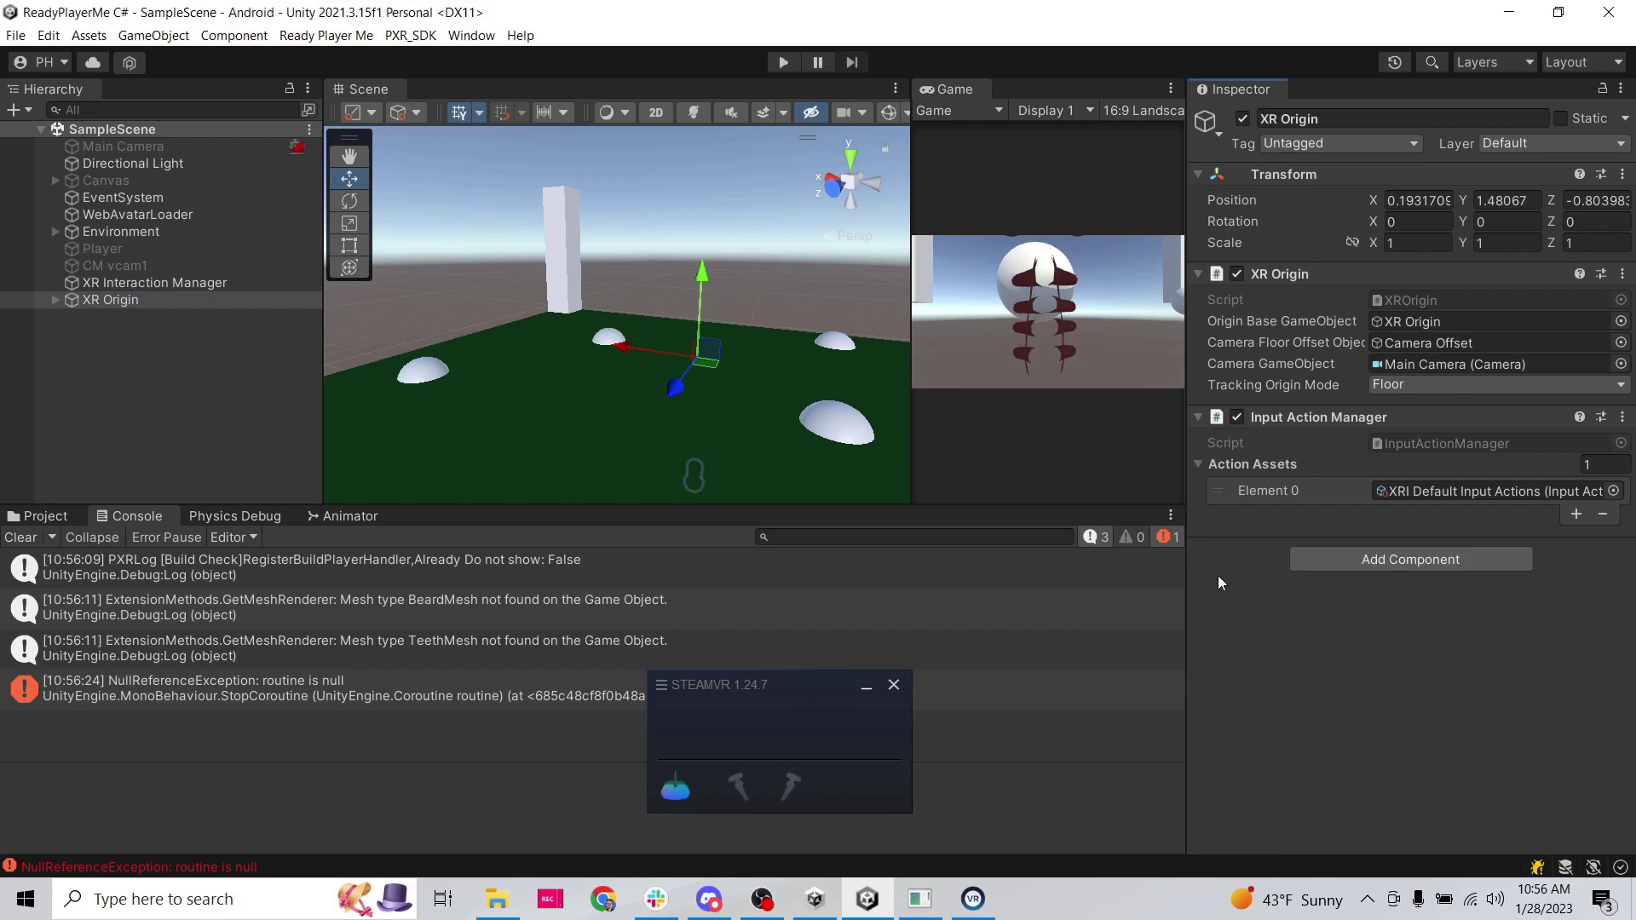
{"action": "left_click", "coordinate": [237, 330]}
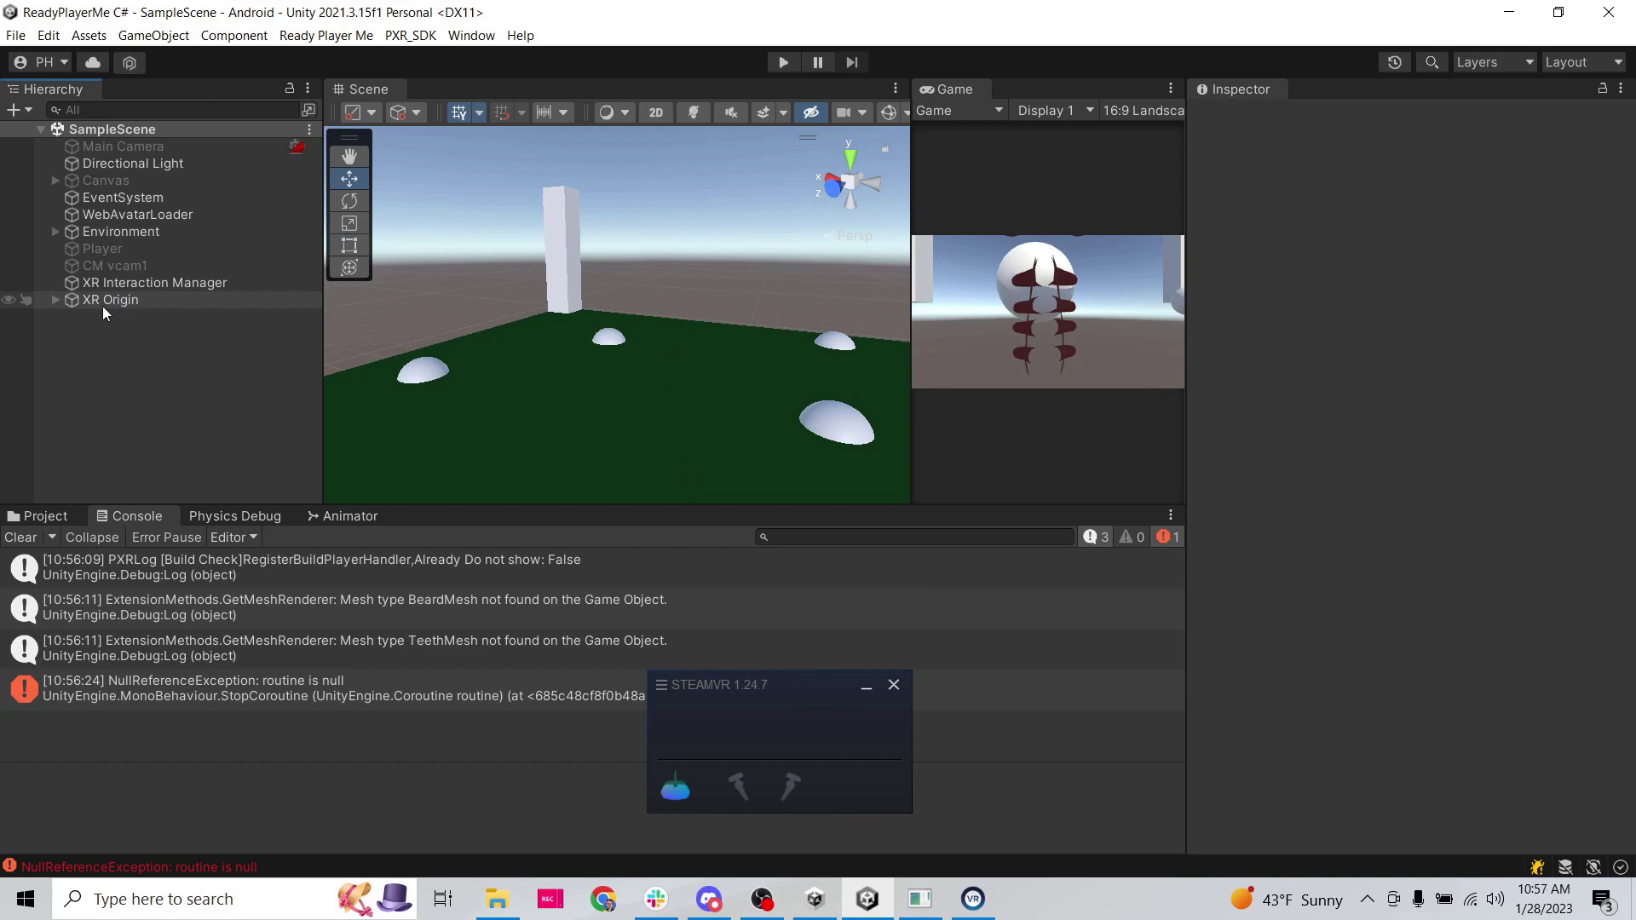
Step: Add an Action-based Locomotion System as a child of XR Origin
{"action": "right_click", "coordinate": [102, 303]}
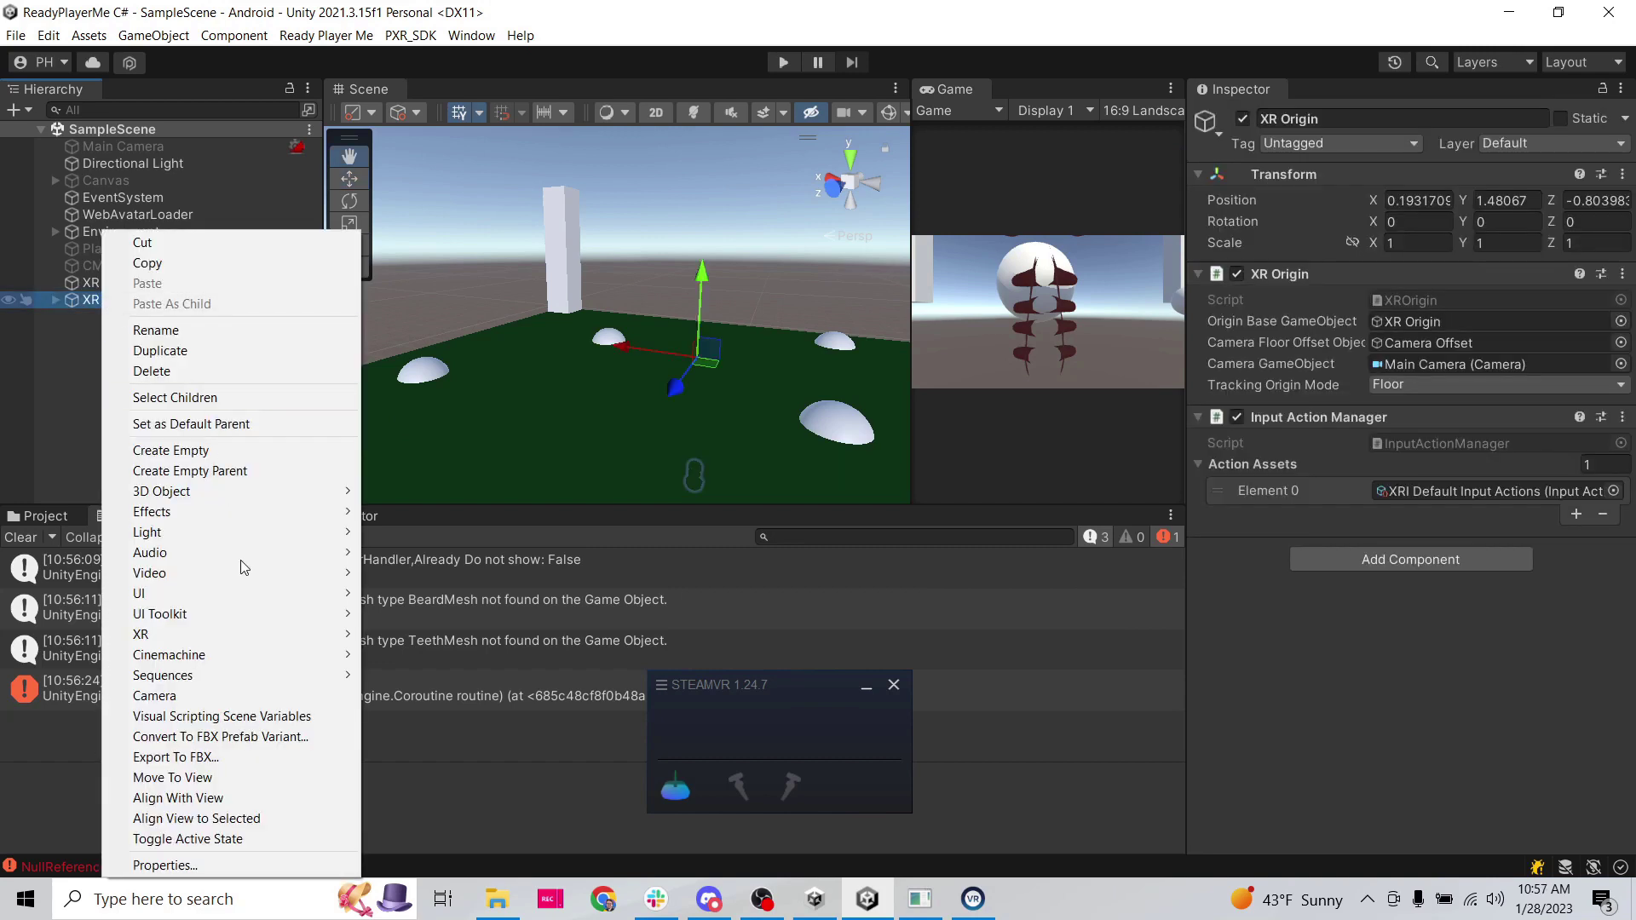
{"action": "mouse_move", "coordinate": [271, 597]}
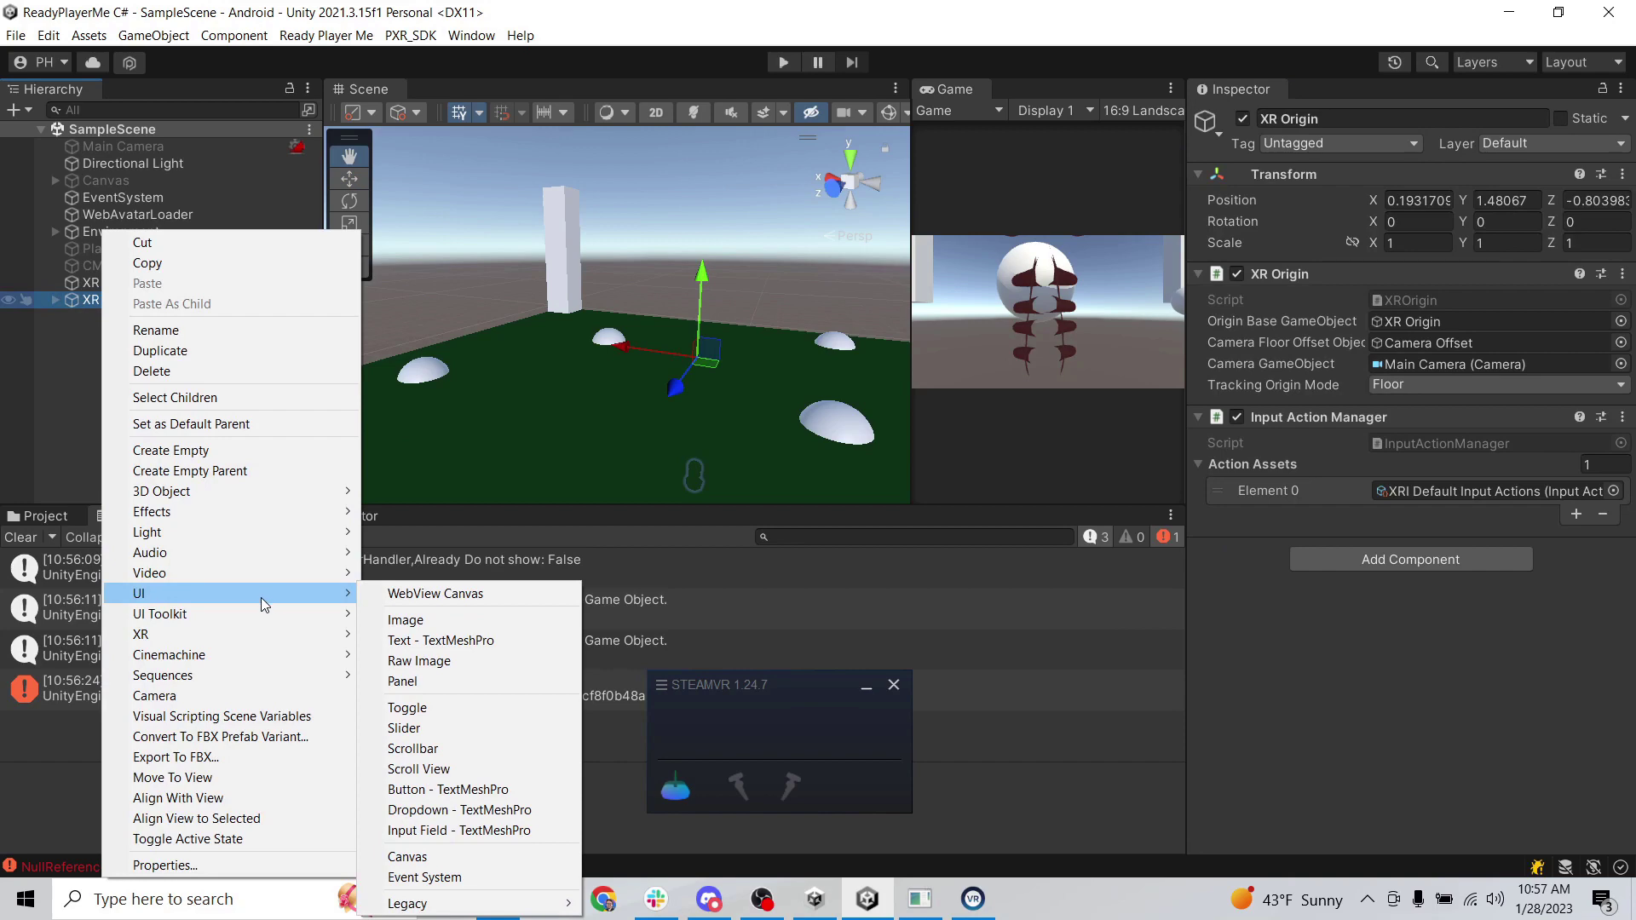
{"action": "mouse_move", "coordinate": [223, 634]}
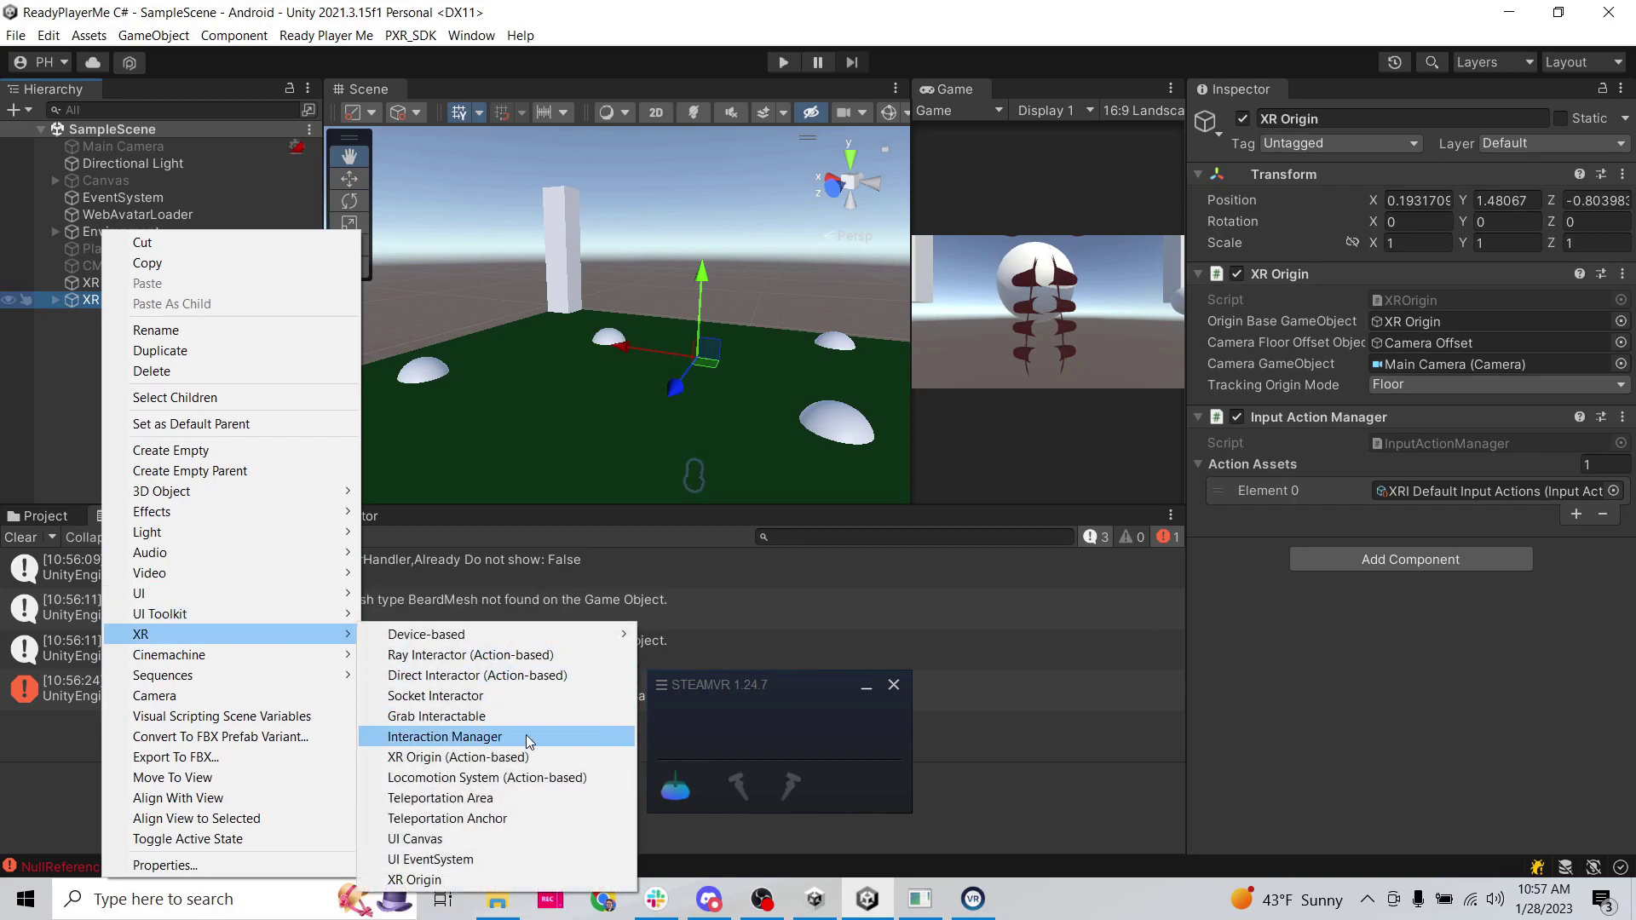
{"action": "left_click", "coordinate": [559, 783]}
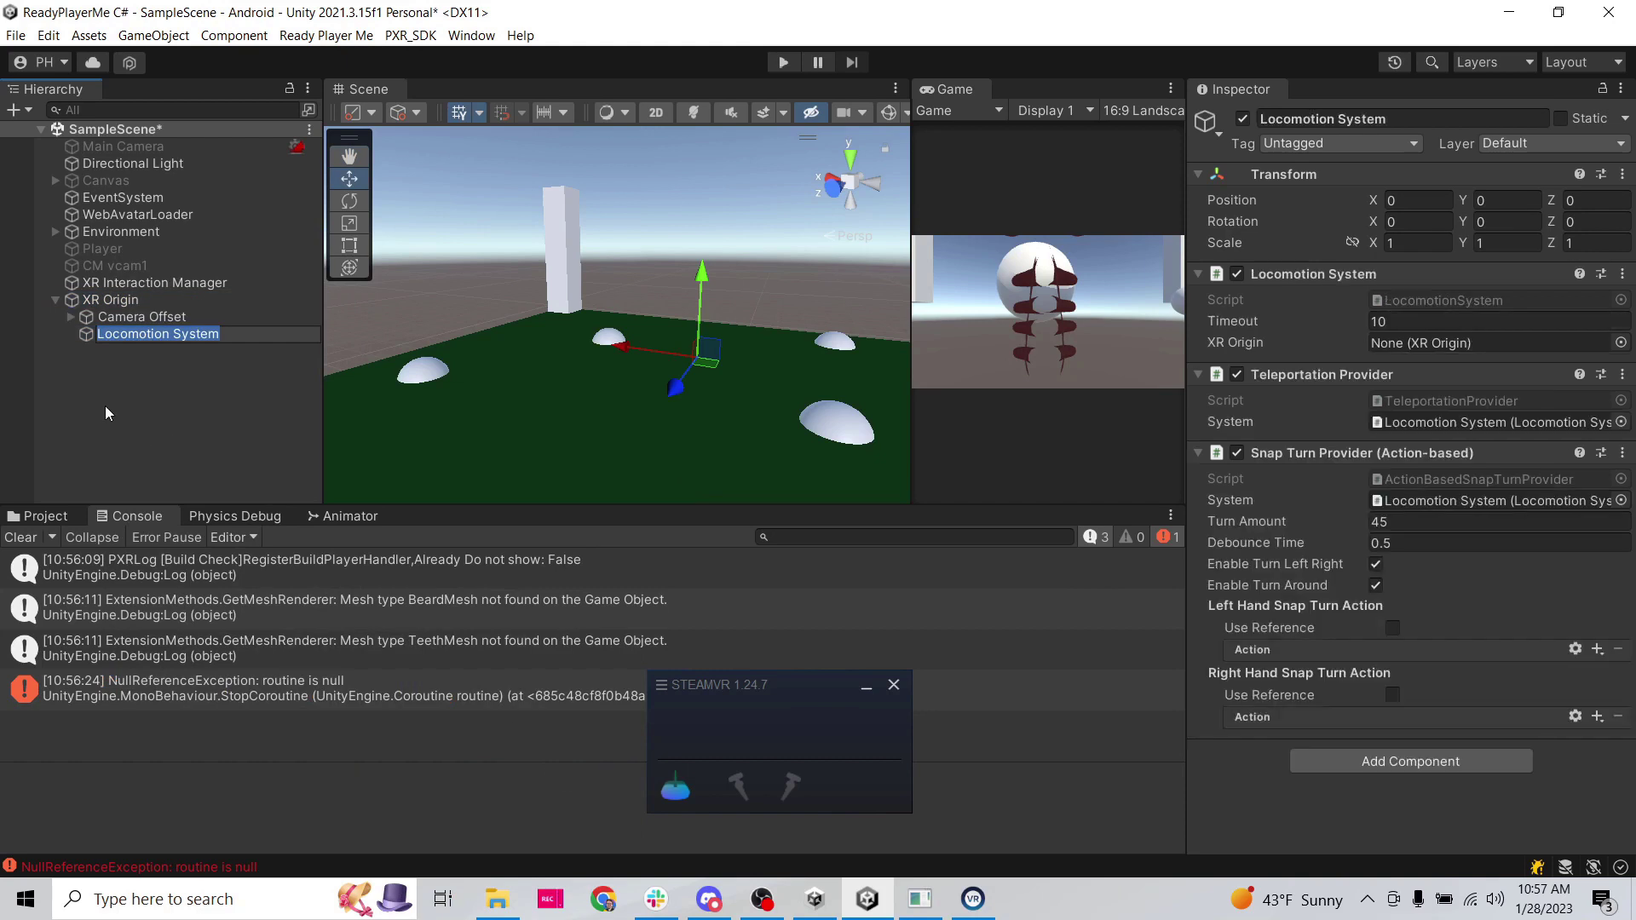
Step: Remove the Teleportation Provider and Snap Turn Provider components from the Locomotion System
{"action": "right_click", "coordinate": [1321, 373]}
{"action": "left_click", "coordinate": [1351, 417]}
{"action": "right_click", "coordinate": [1282, 373]}
{"action": "left_click", "coordinate": [1316, 413]}
Step: Add Continuous Move Provider and Continuous Turn Provider (Action-based) components
{"action": "left_click", "coordinate": [1333, 385]}
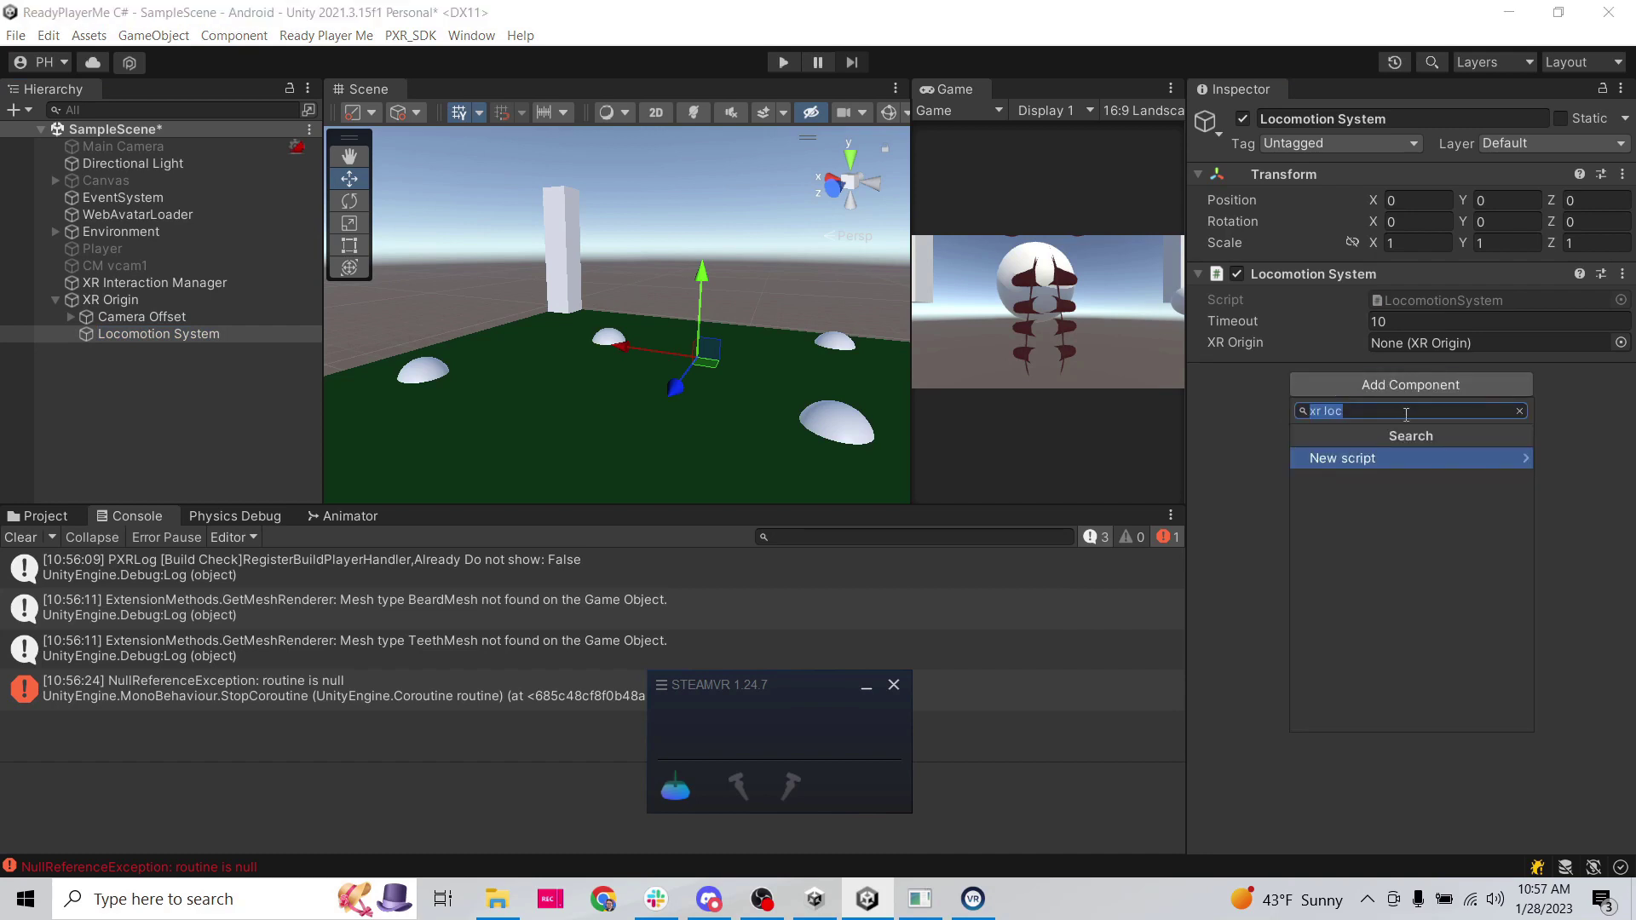
{"action": "type", "text": "contin"}
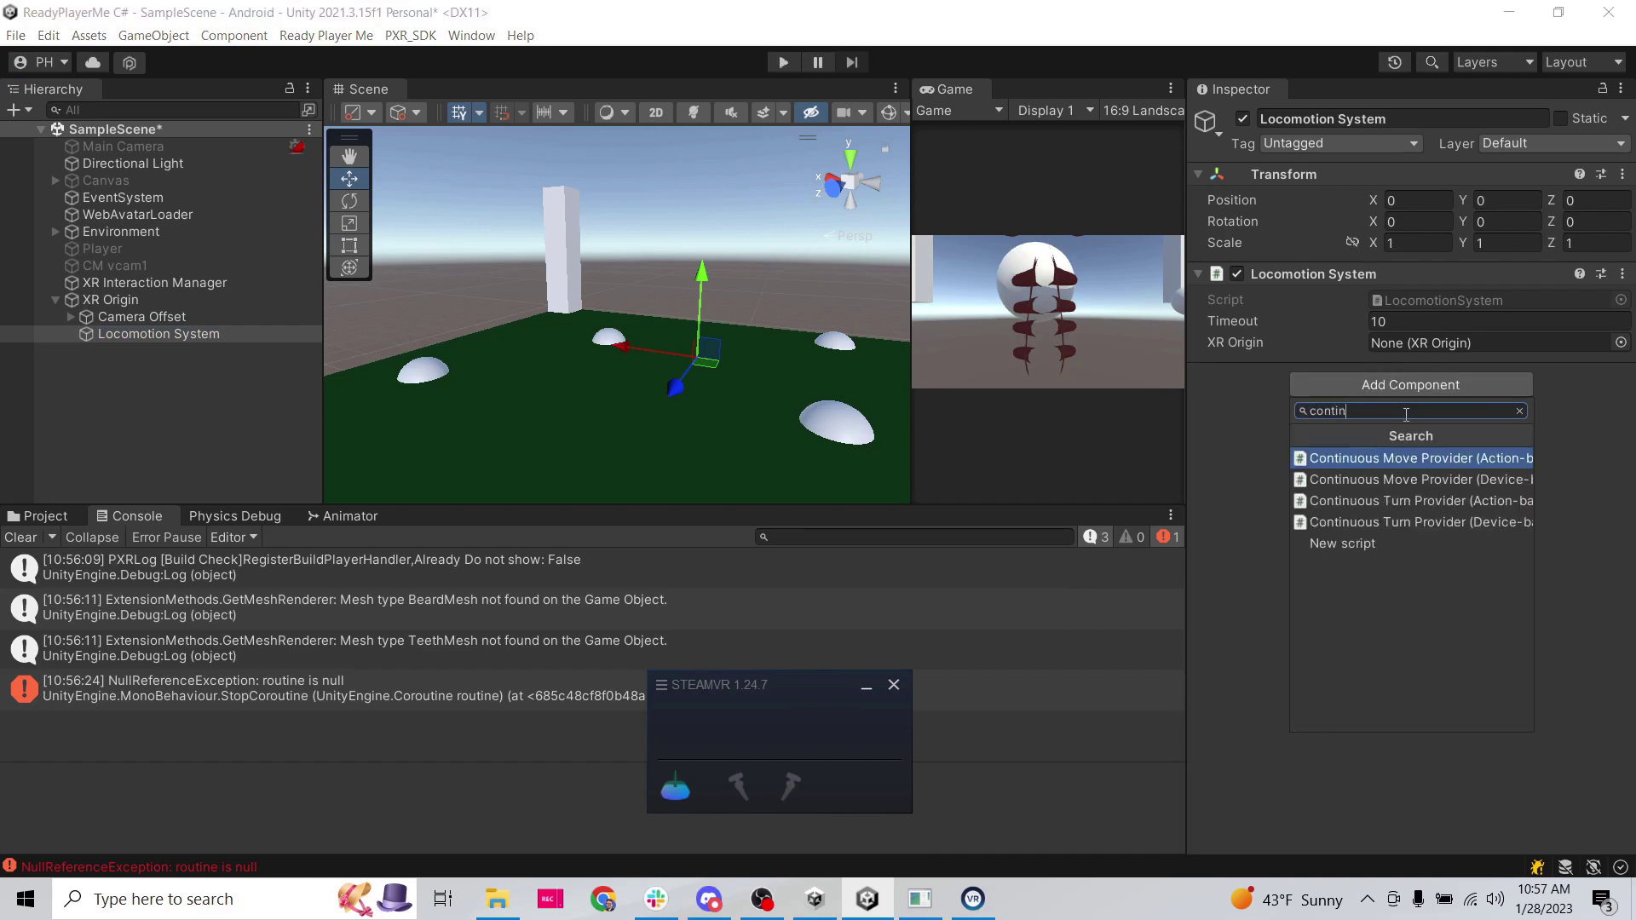
{"action": "key", "text": "Return"}
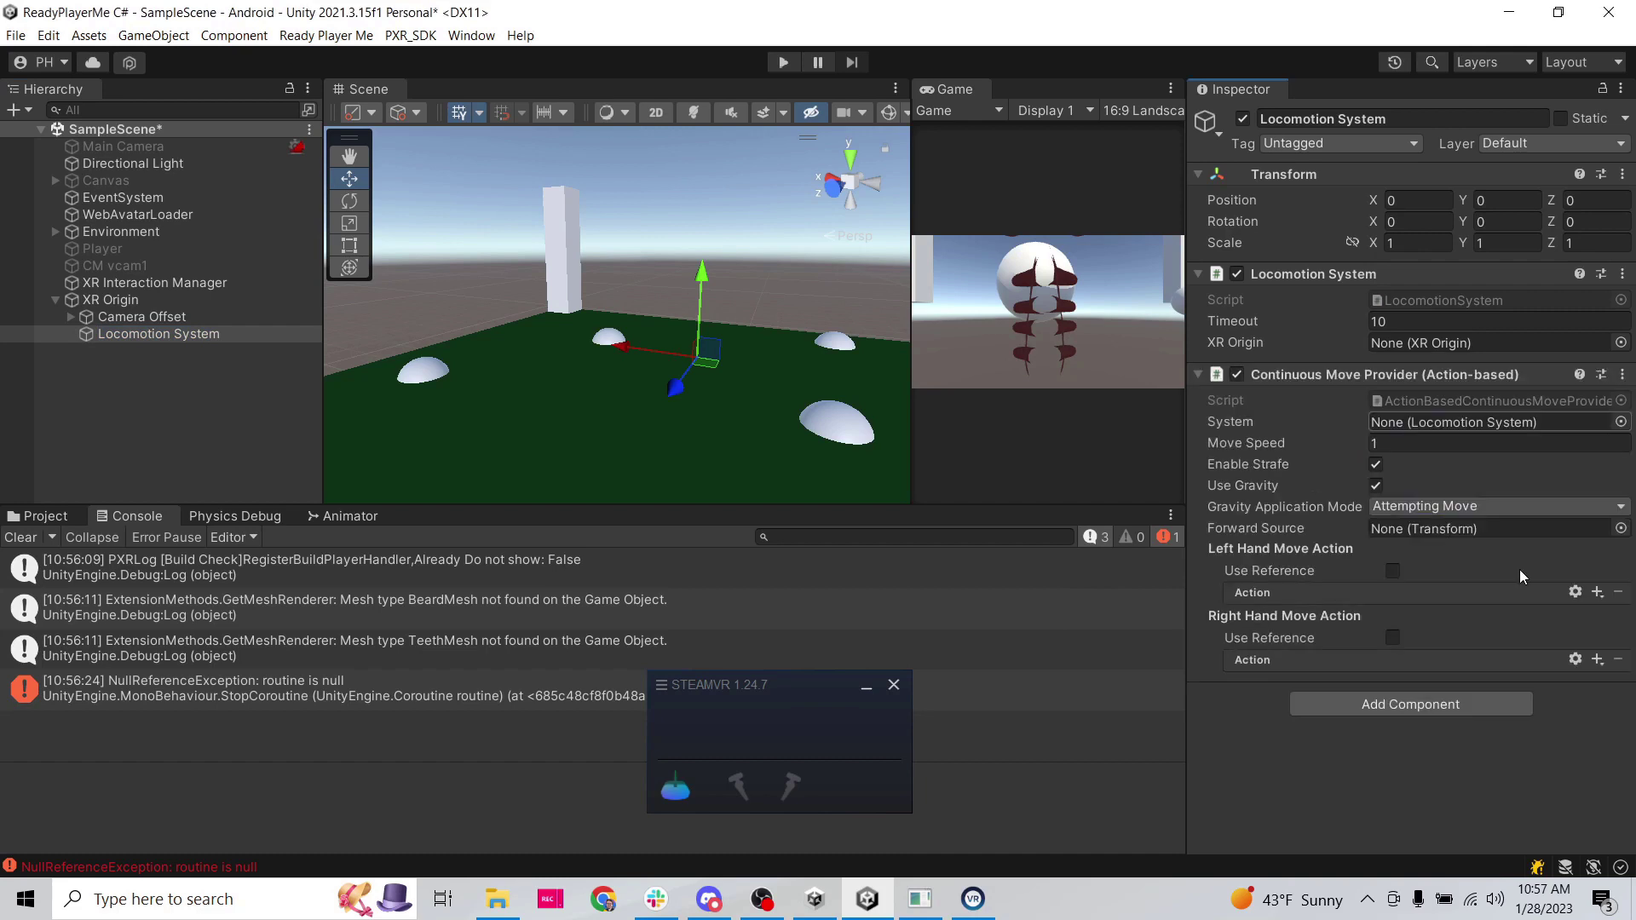
{"action": "left_click", "coordinate": [1470, 704]}
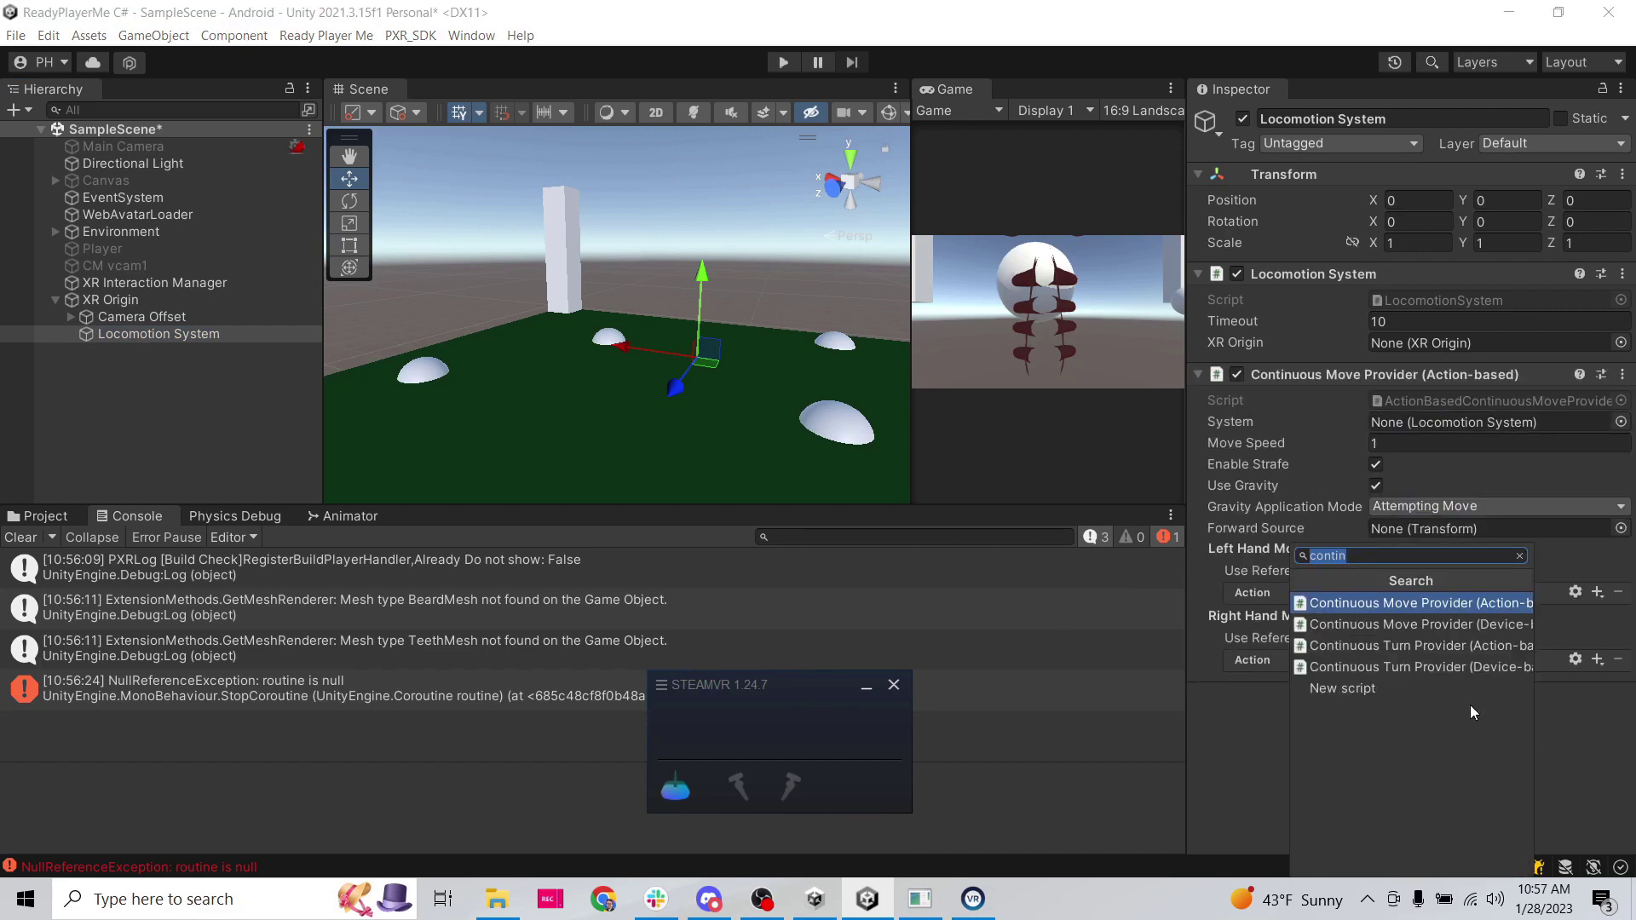
{"action": "key", "text": "Down"}
{"action": "key", "text": "Down"}
{"action": "key", "text": "Return"}
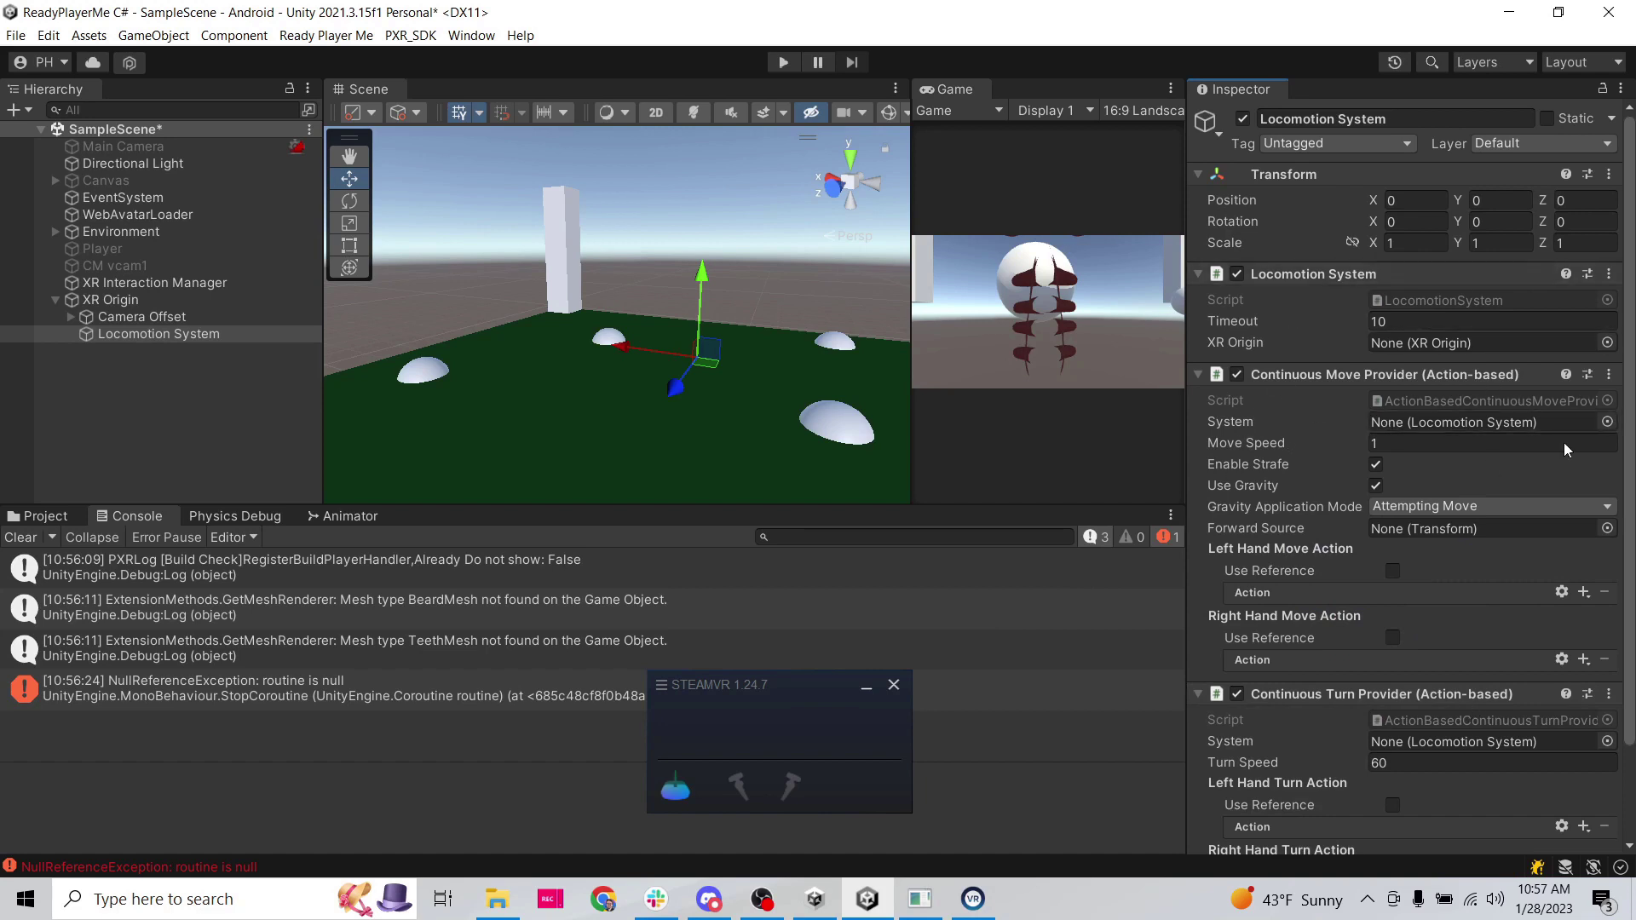
Step: Make Left Hand Move Action use the reference XRI LeftHand Locomotion/Move
{"action": "scroll", "coordinate": [1399, 488], "scroll_direction": "down", "scroll_amount": 3}
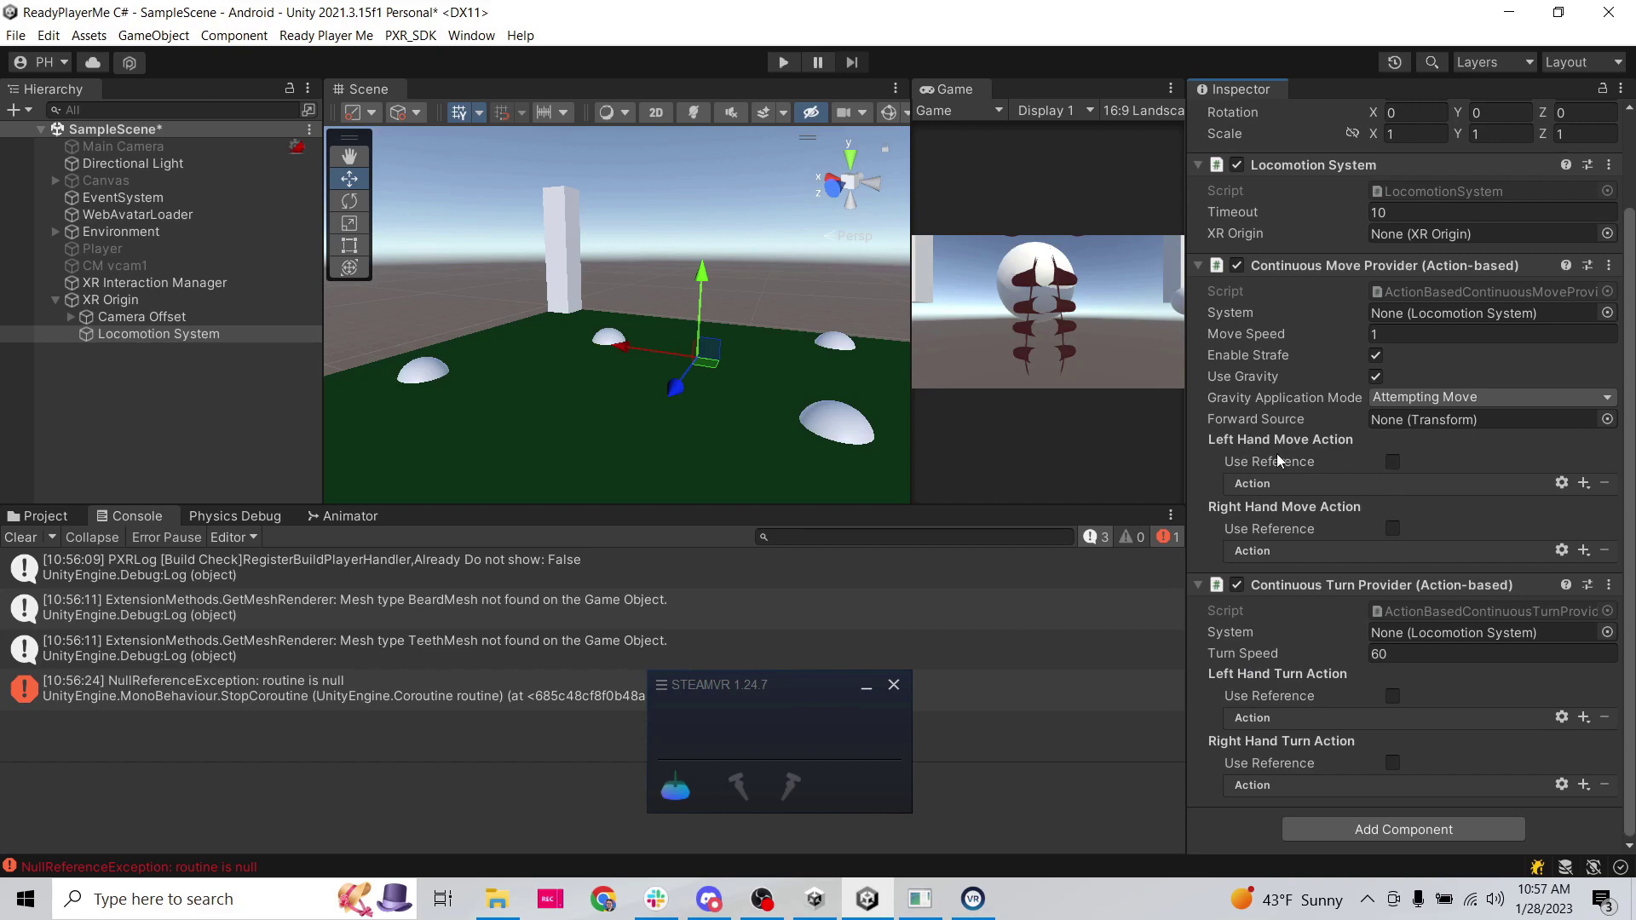
{"action": "left_click", "coordinate": [1393, 461]}
{"action": "left_click", "coordinate": [1608, 482]}
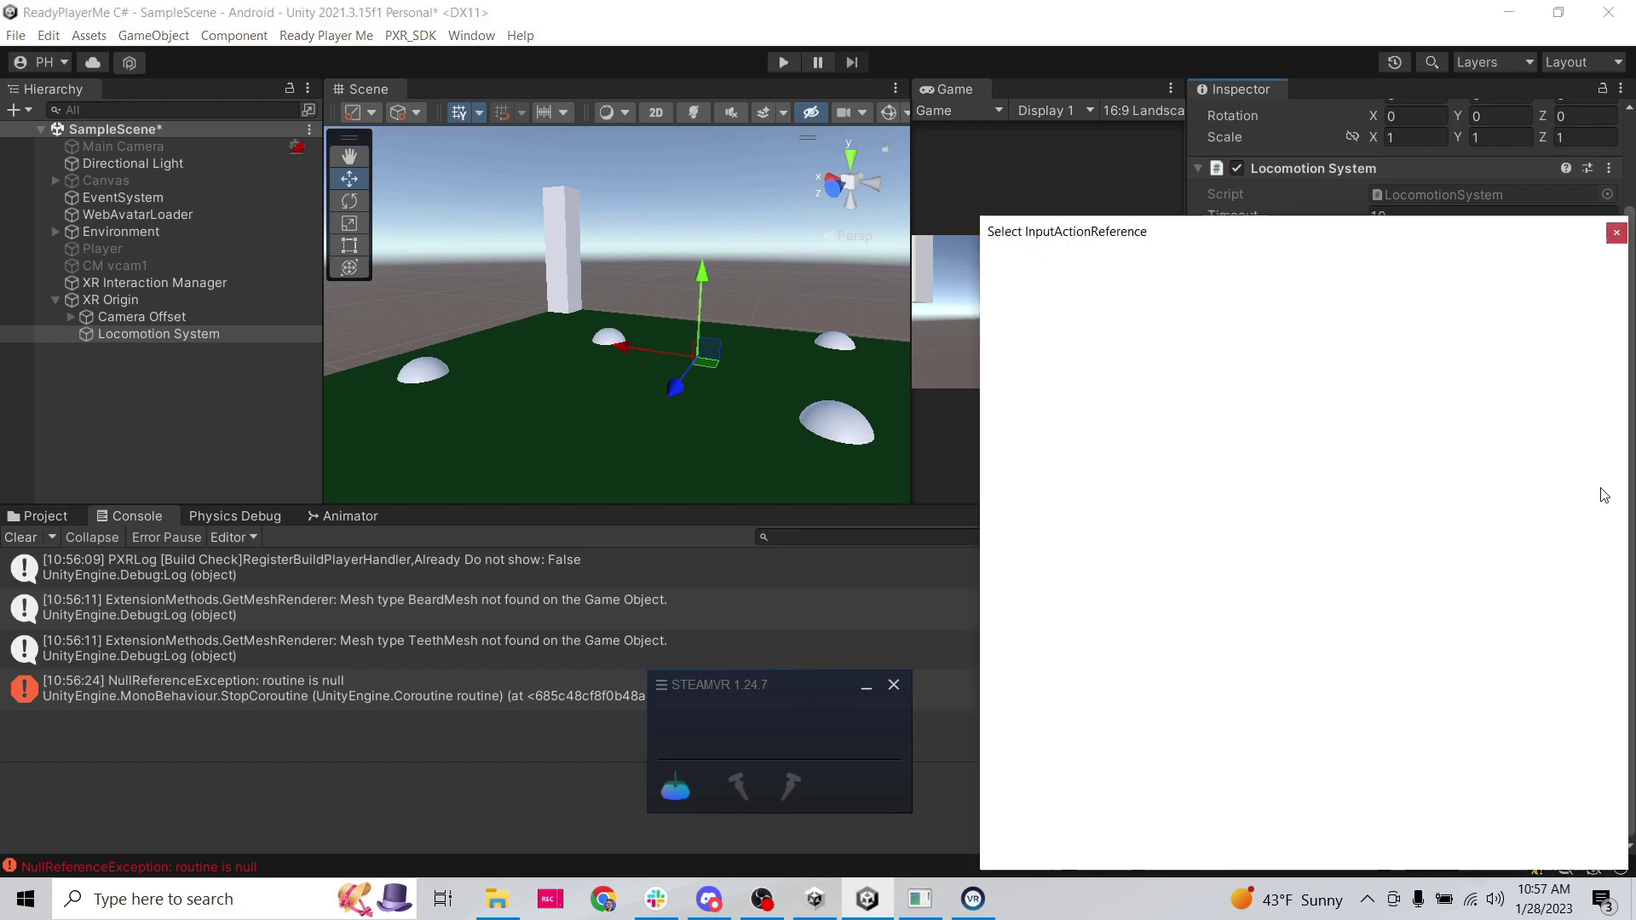
{"action": "type", "text": "move"}
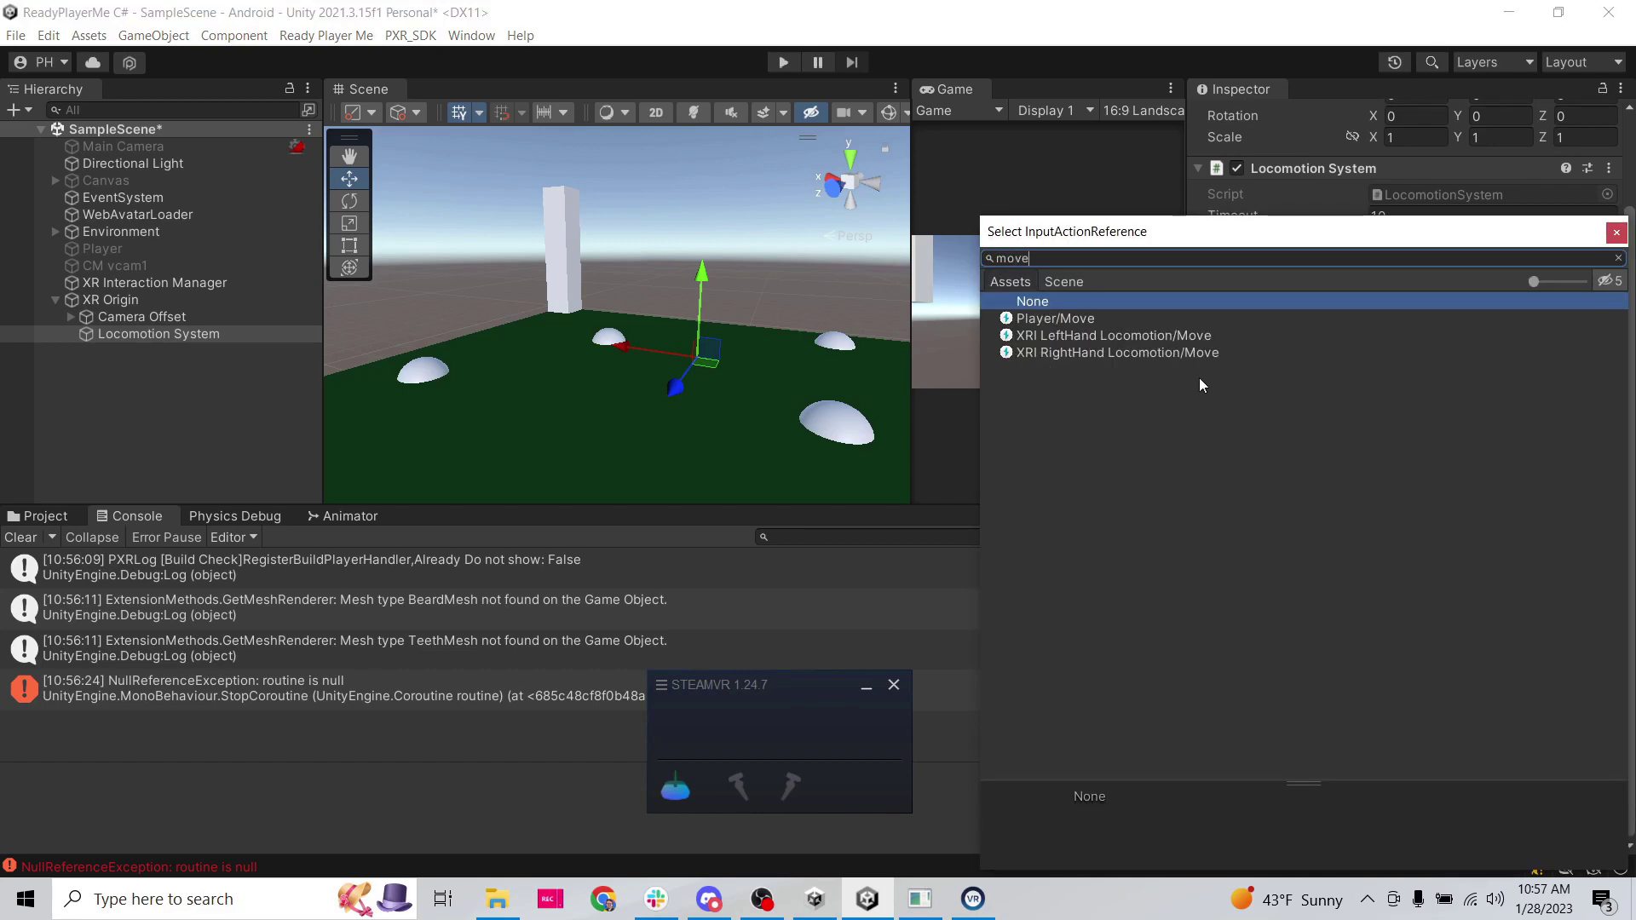
{"action": "left_click", "coordinate": [1193, 337]}
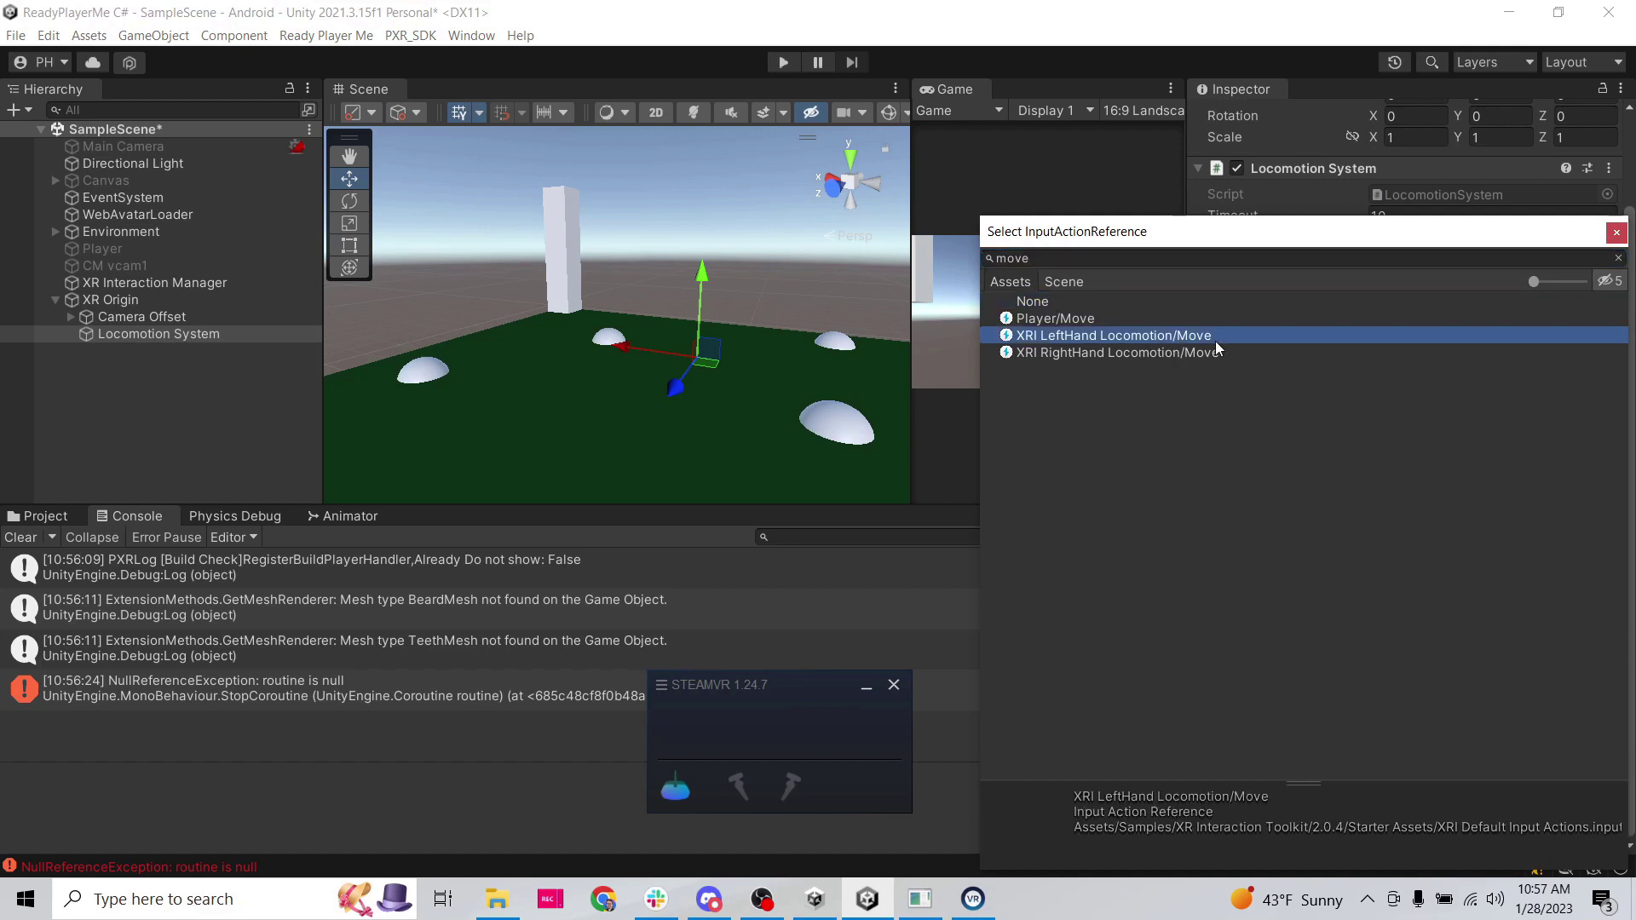
{"action": "left_click", "coordinate": [1619, 236]}
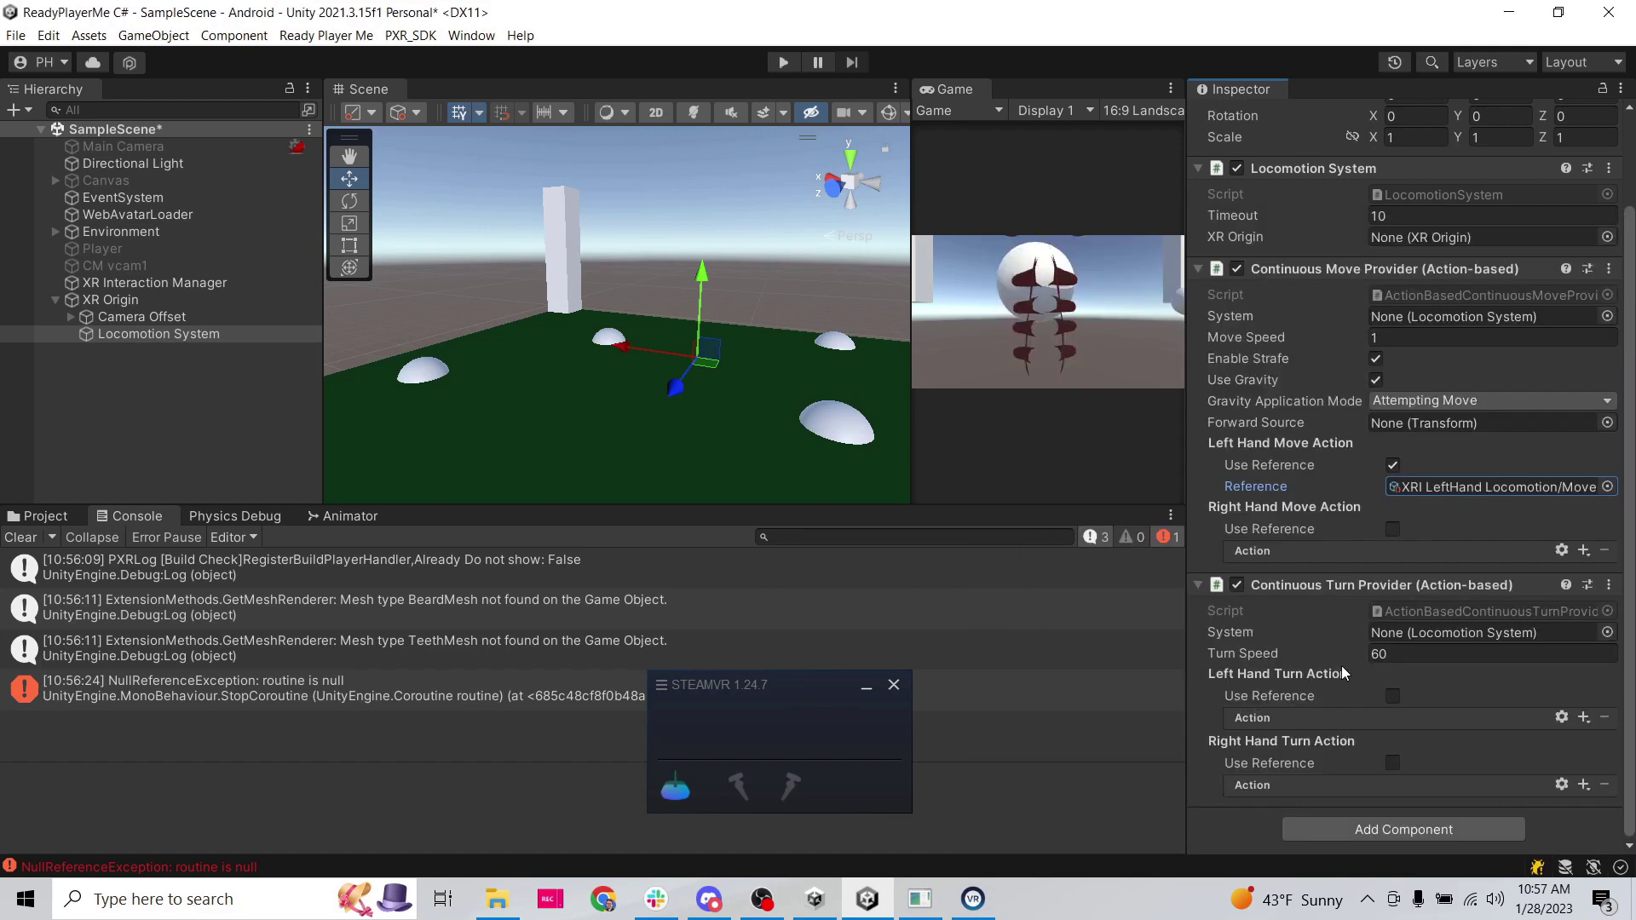
Step: Make Right Hand Turn Action use XRI RightHand Locomotion/Turn, then enter Play mode to test
{"action": "left_click", "coordinate": [1392, 762]}
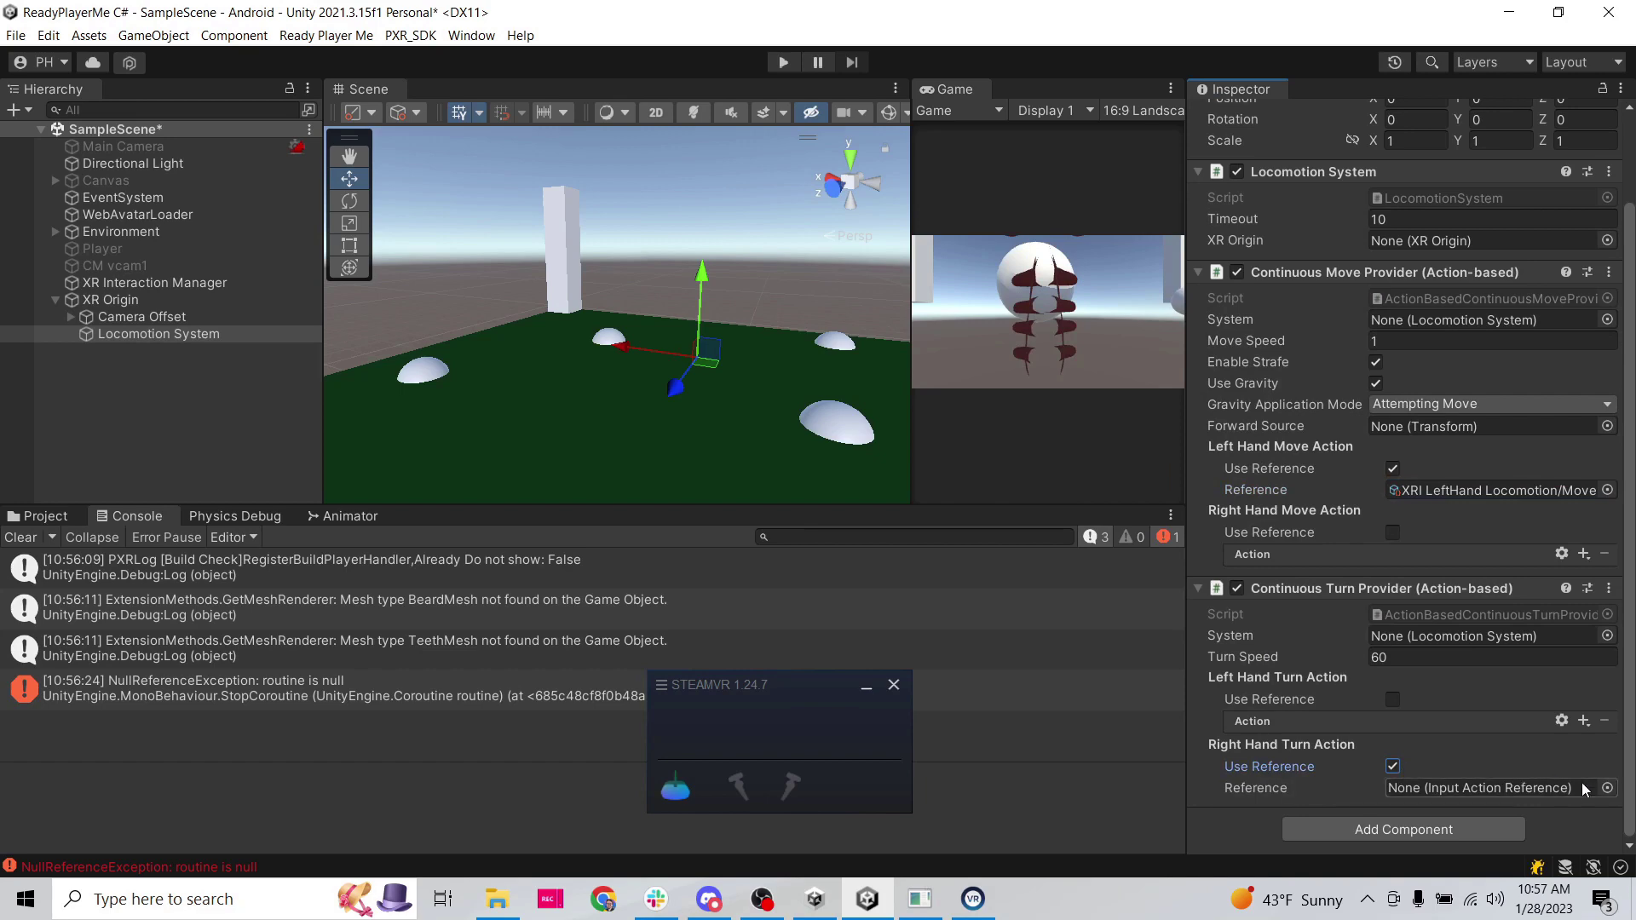
{"action": "left_click", "coordinate": [1607, 779]}
{"action": "type", "text": "turn"}
{"action": "key", "text": "Down"}
{"action": "key", "text": "Down"}
{"action": "key", "text": "Return"}
{"action": "key", "text": "ctrl+p"}
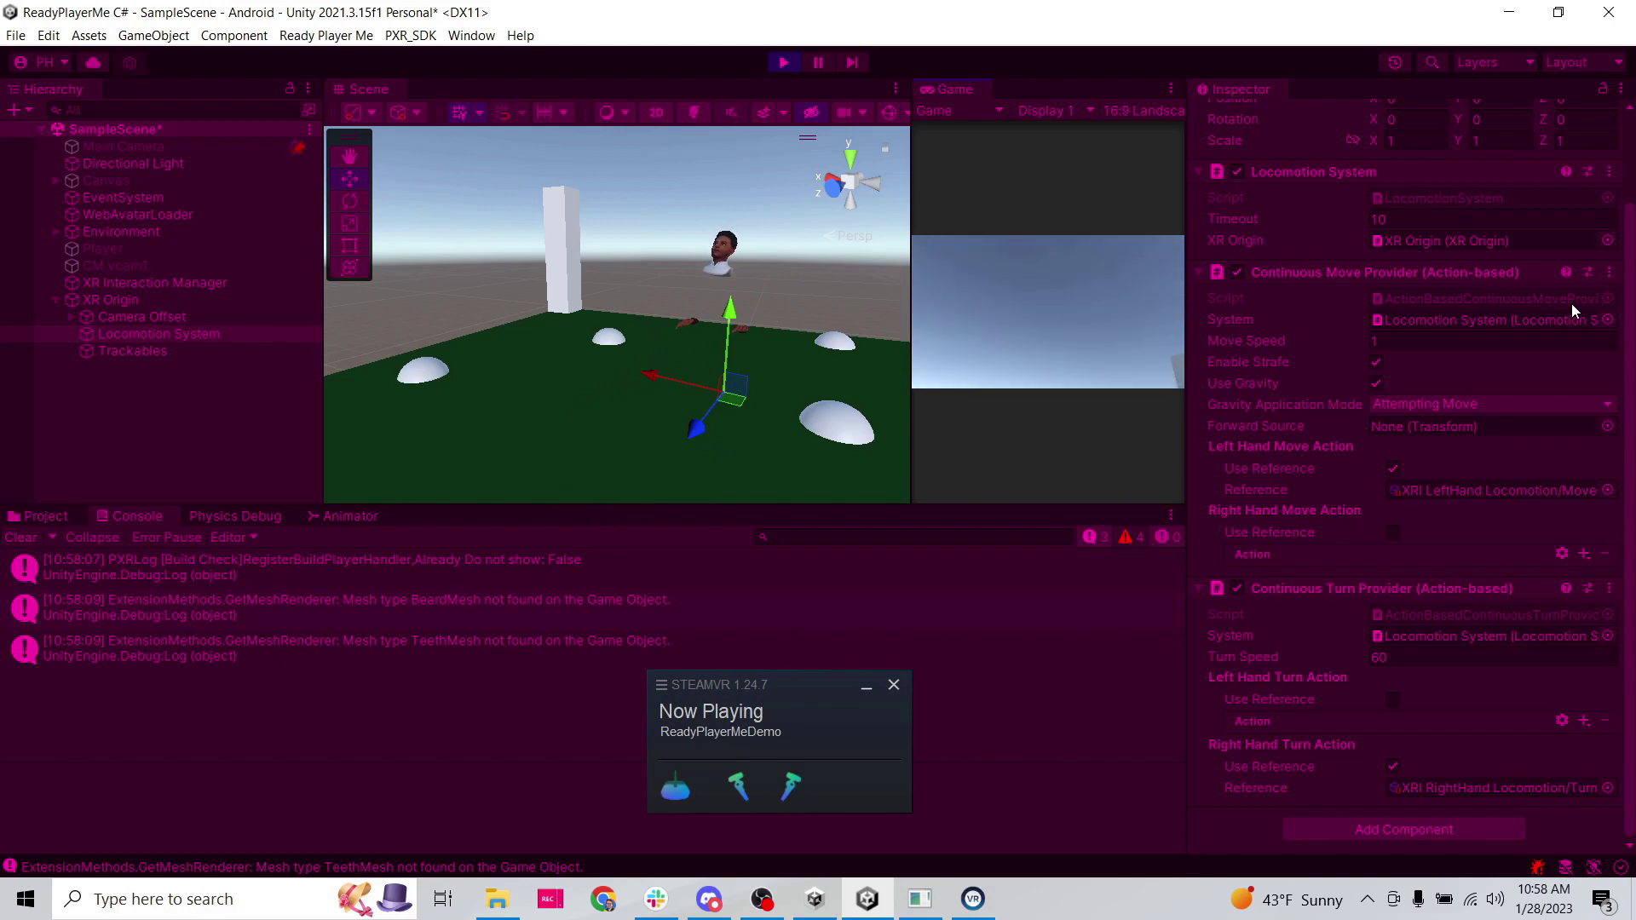
{"action": "left_click", "coordinate": [1416, 341]}
{"action": "type", "text": "3"}
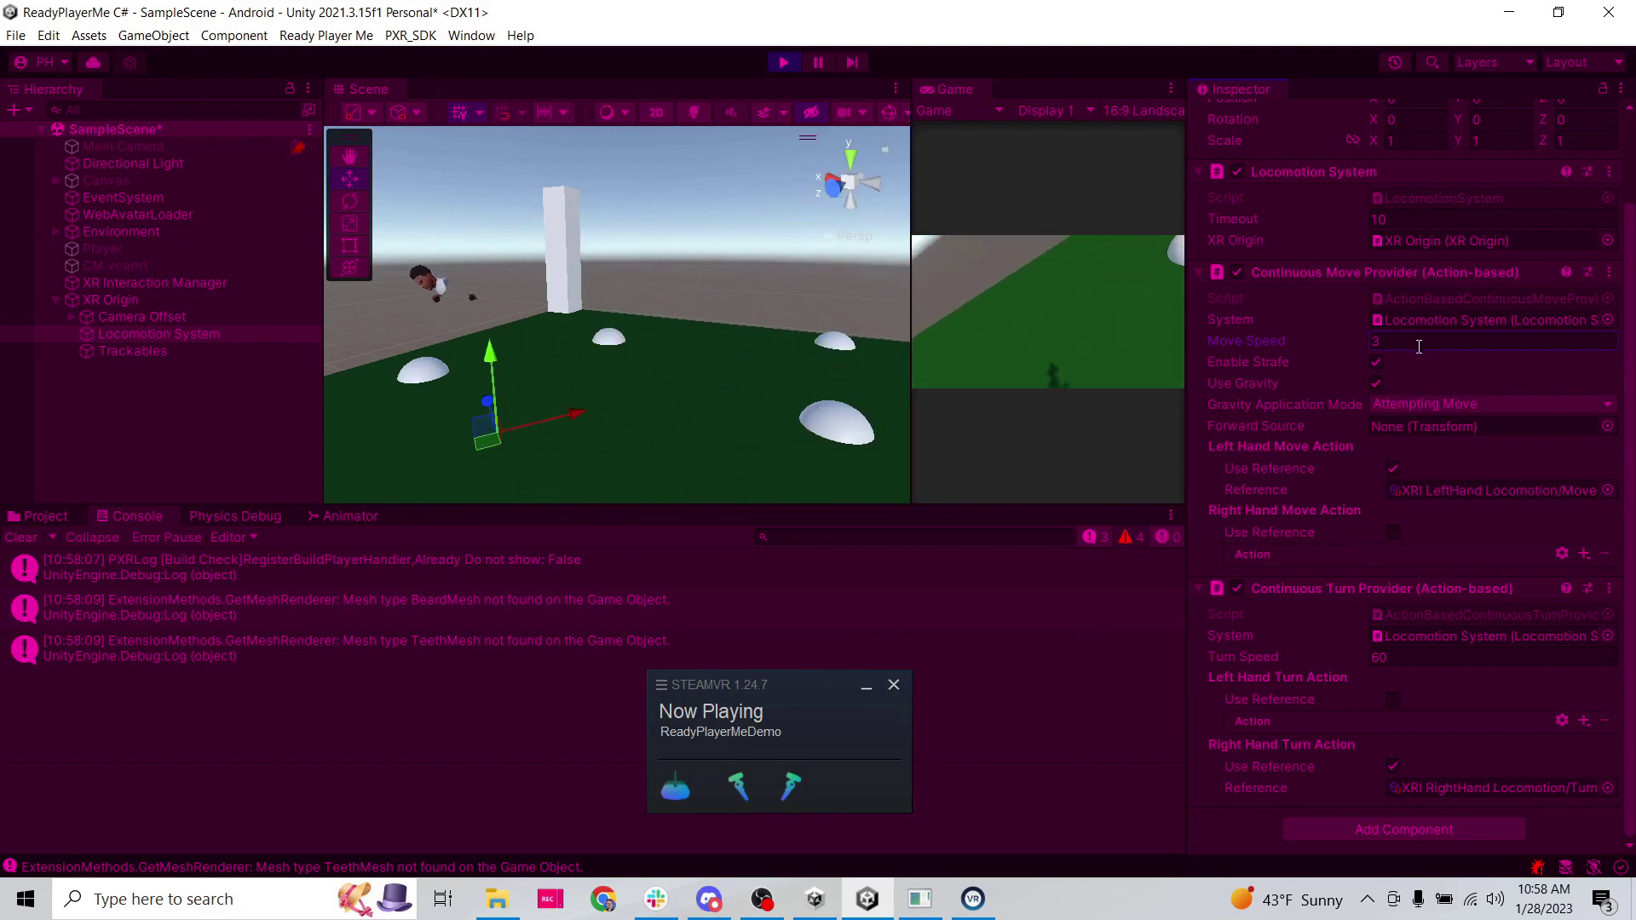
{"action": "key", "text": "ctrl+p"}
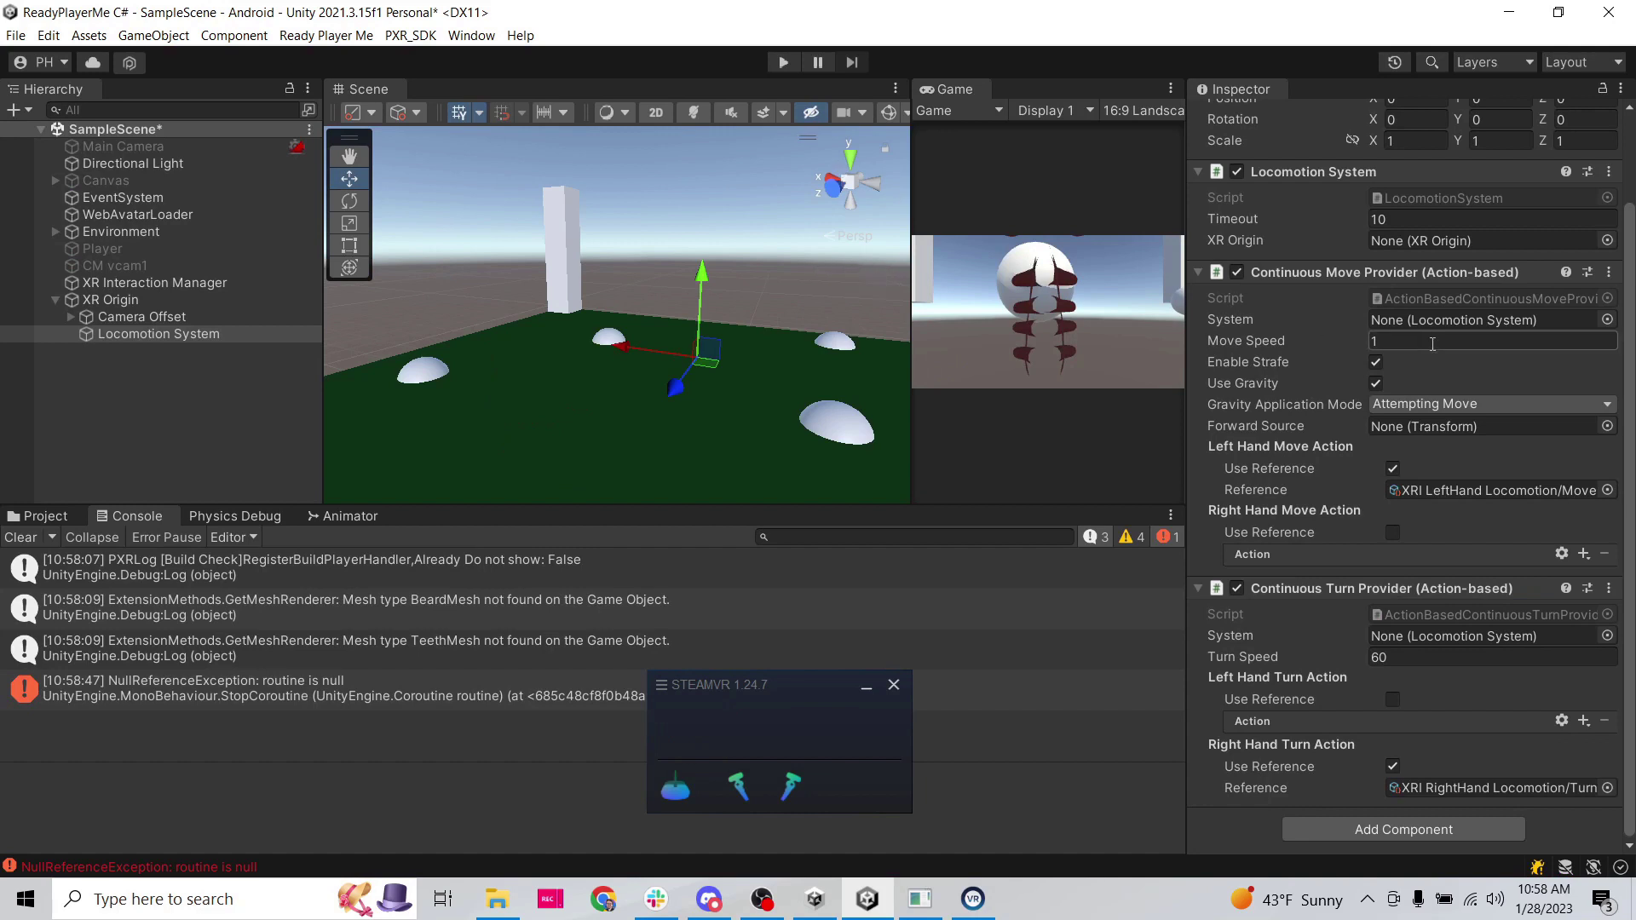
Step: Change the Continuous Move Provider's Move Speed to 3
{"action": "left_click", "coordinate": [1395, 340]}
{"action": "type", "text": "3"}
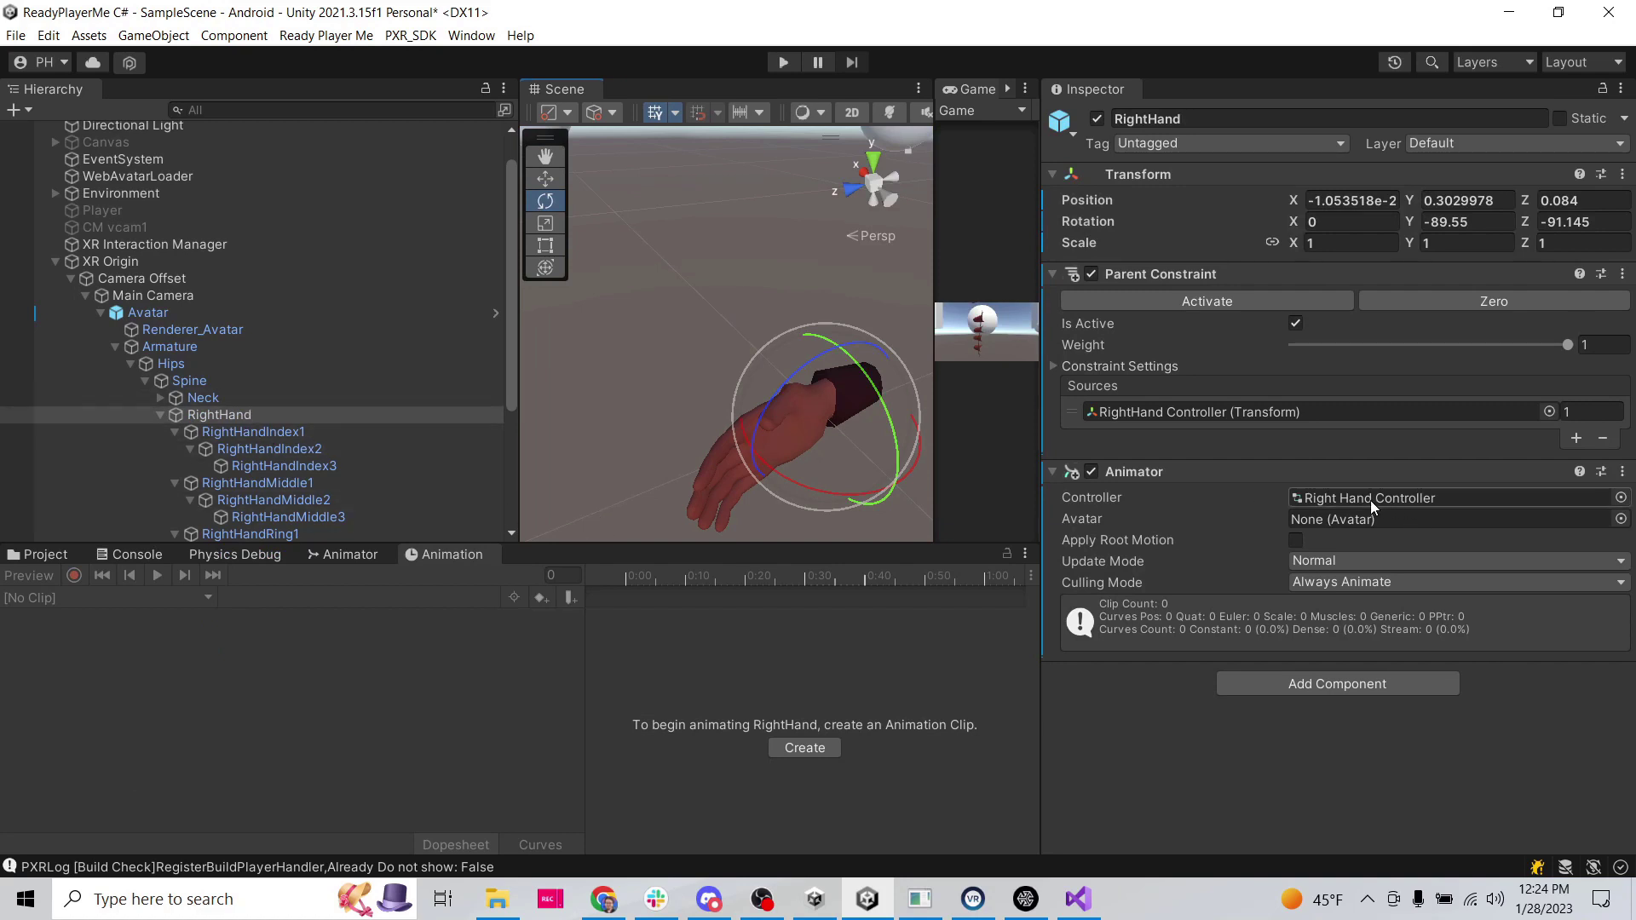
Step: Create a new animation clip named Fist for RightHand
{"action": "left_click", "coordinate": [801, 747]}
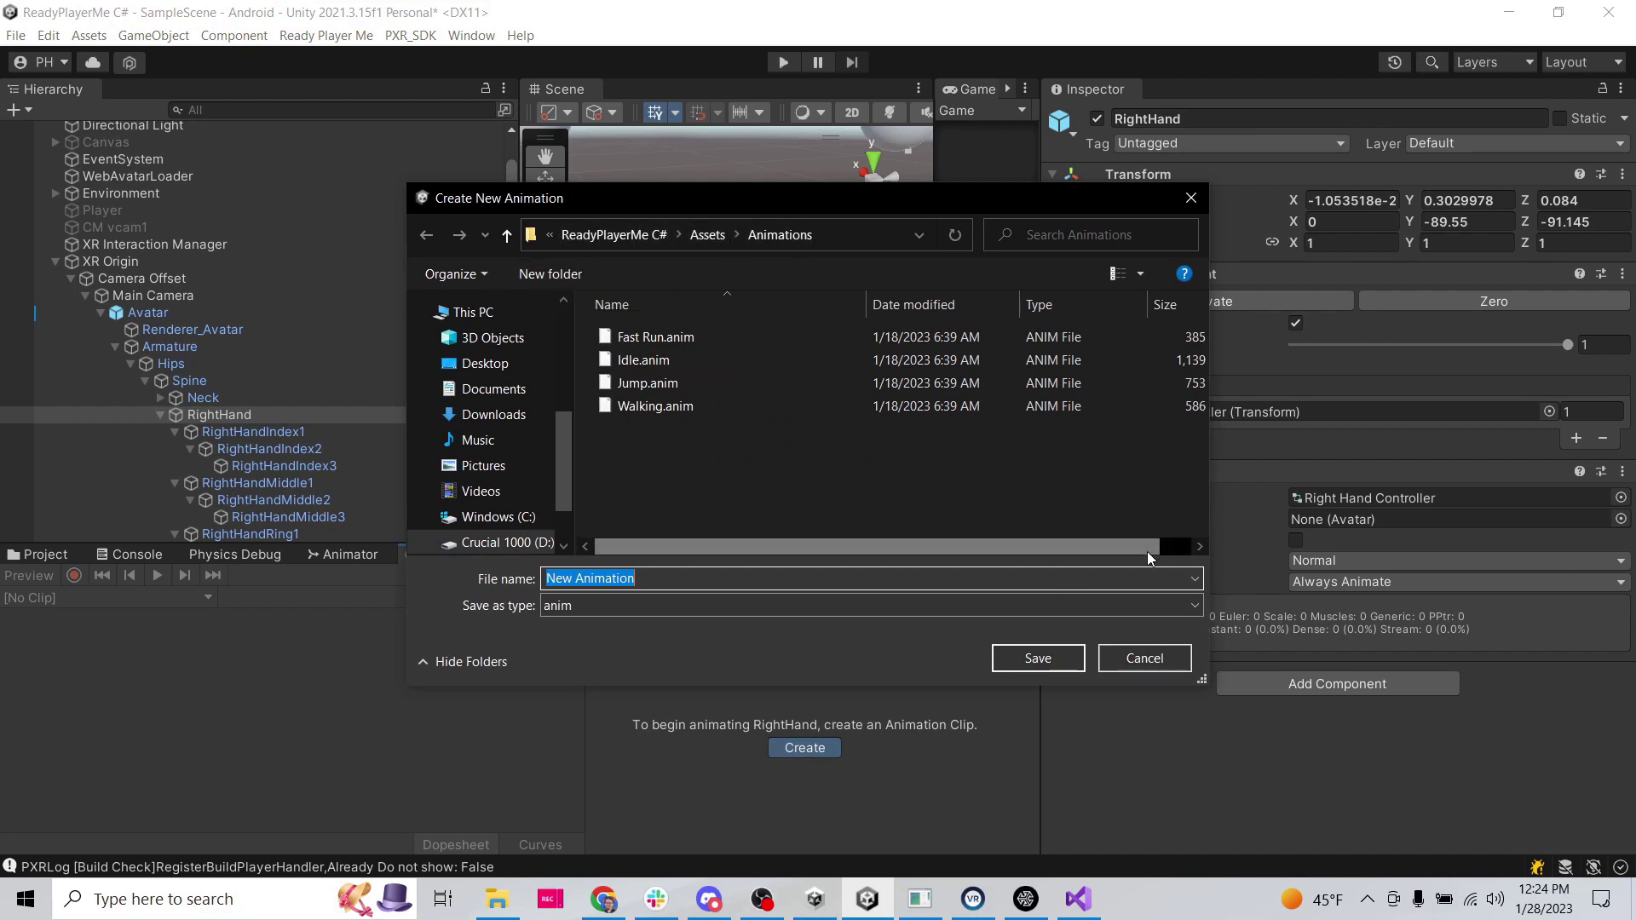
{"action": "type", "text": "Fist"}
{"action": "key", "text": "Return"}
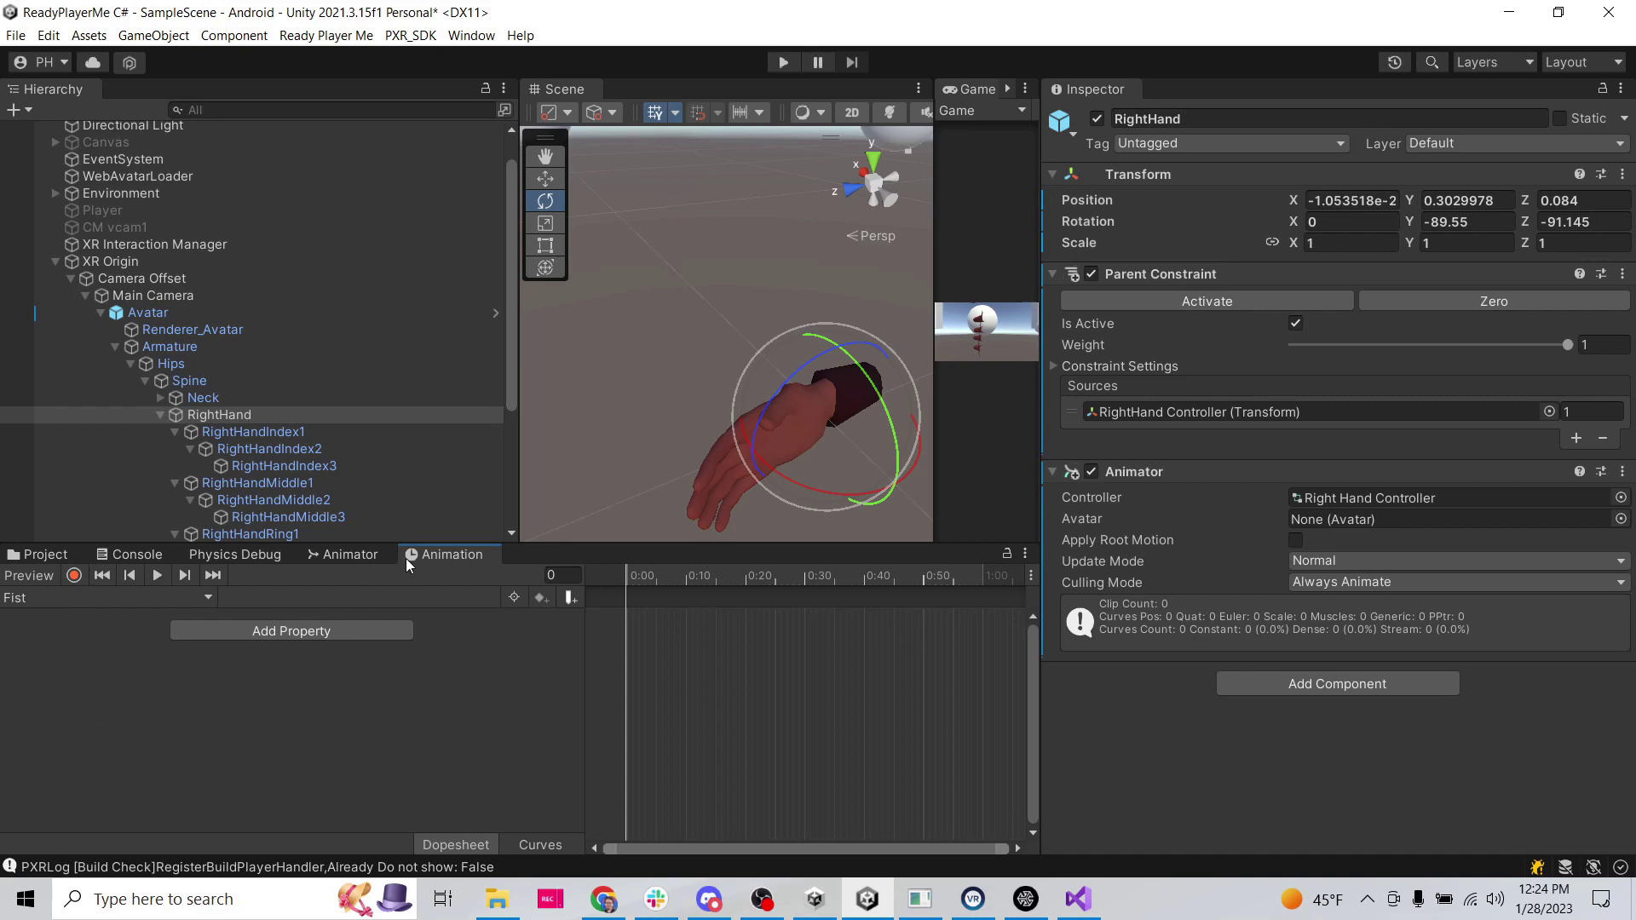
Step: Create a second clip named OpenHand and turn on keyframe recording
{"action": "left_click", "coordinate": [186, 599]}
{"action": "left_click", "coordinate": [116, 646]}
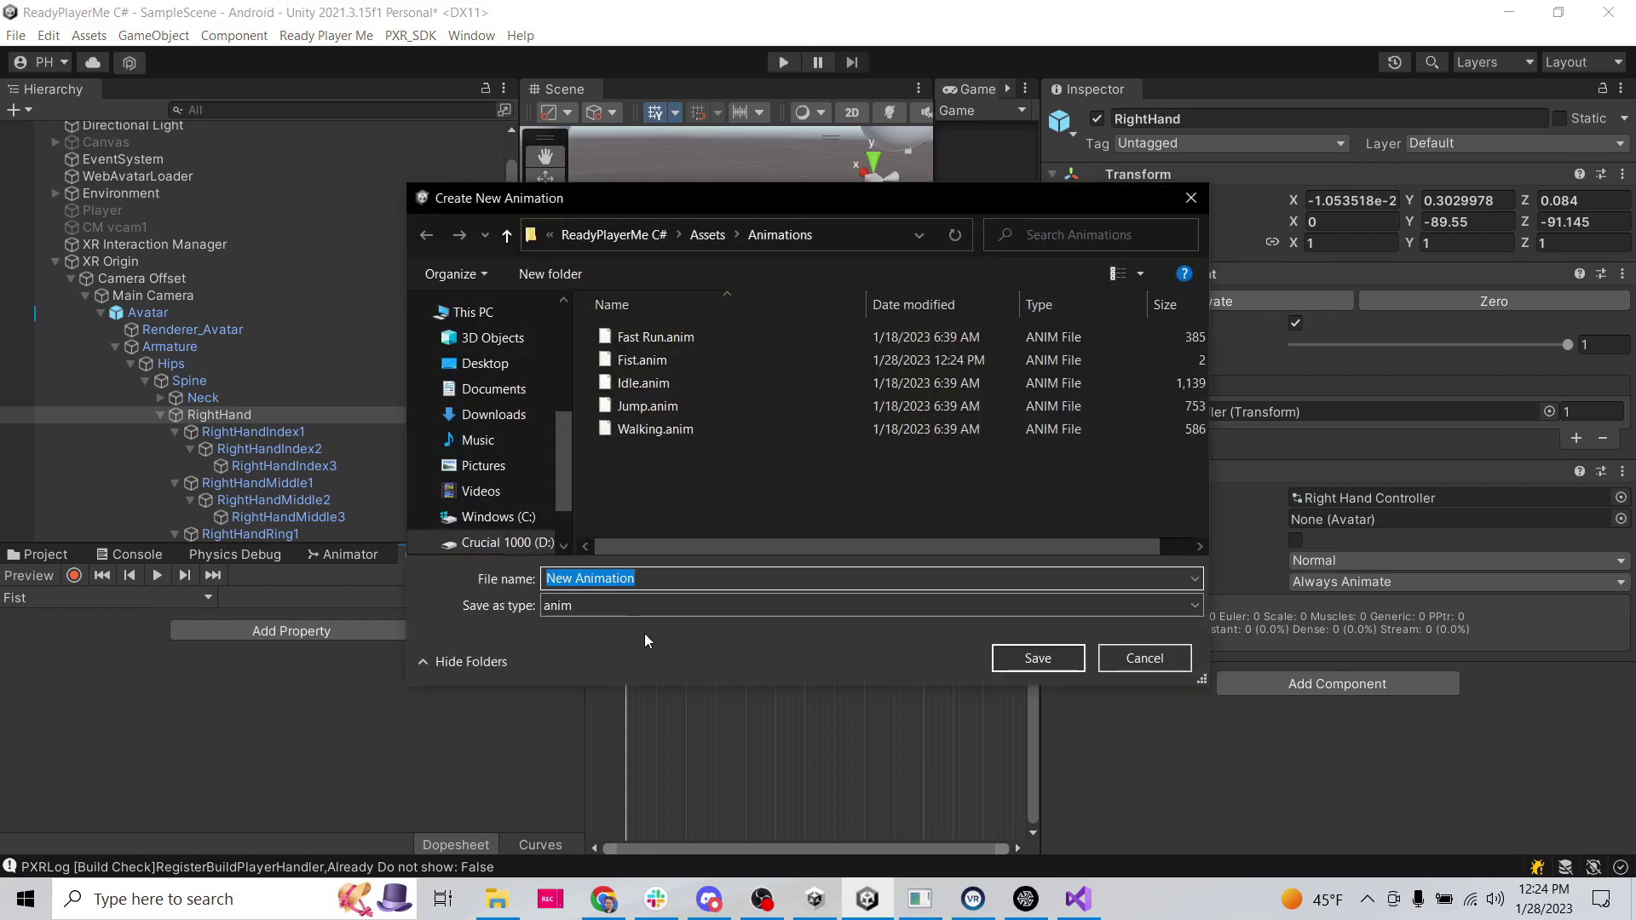
{"action": "type", "text": "OpenHand"}
{"action": "key", "text": "BackSpace"}
{"action": "key", "text": "BackSpace"}
{"action": "key", "text": "BackSpace"}
{"action": "key", "text": "BackSpace"}
{"action": "type", "text": "Hand"}
{"action": "key", "text": "Return"}
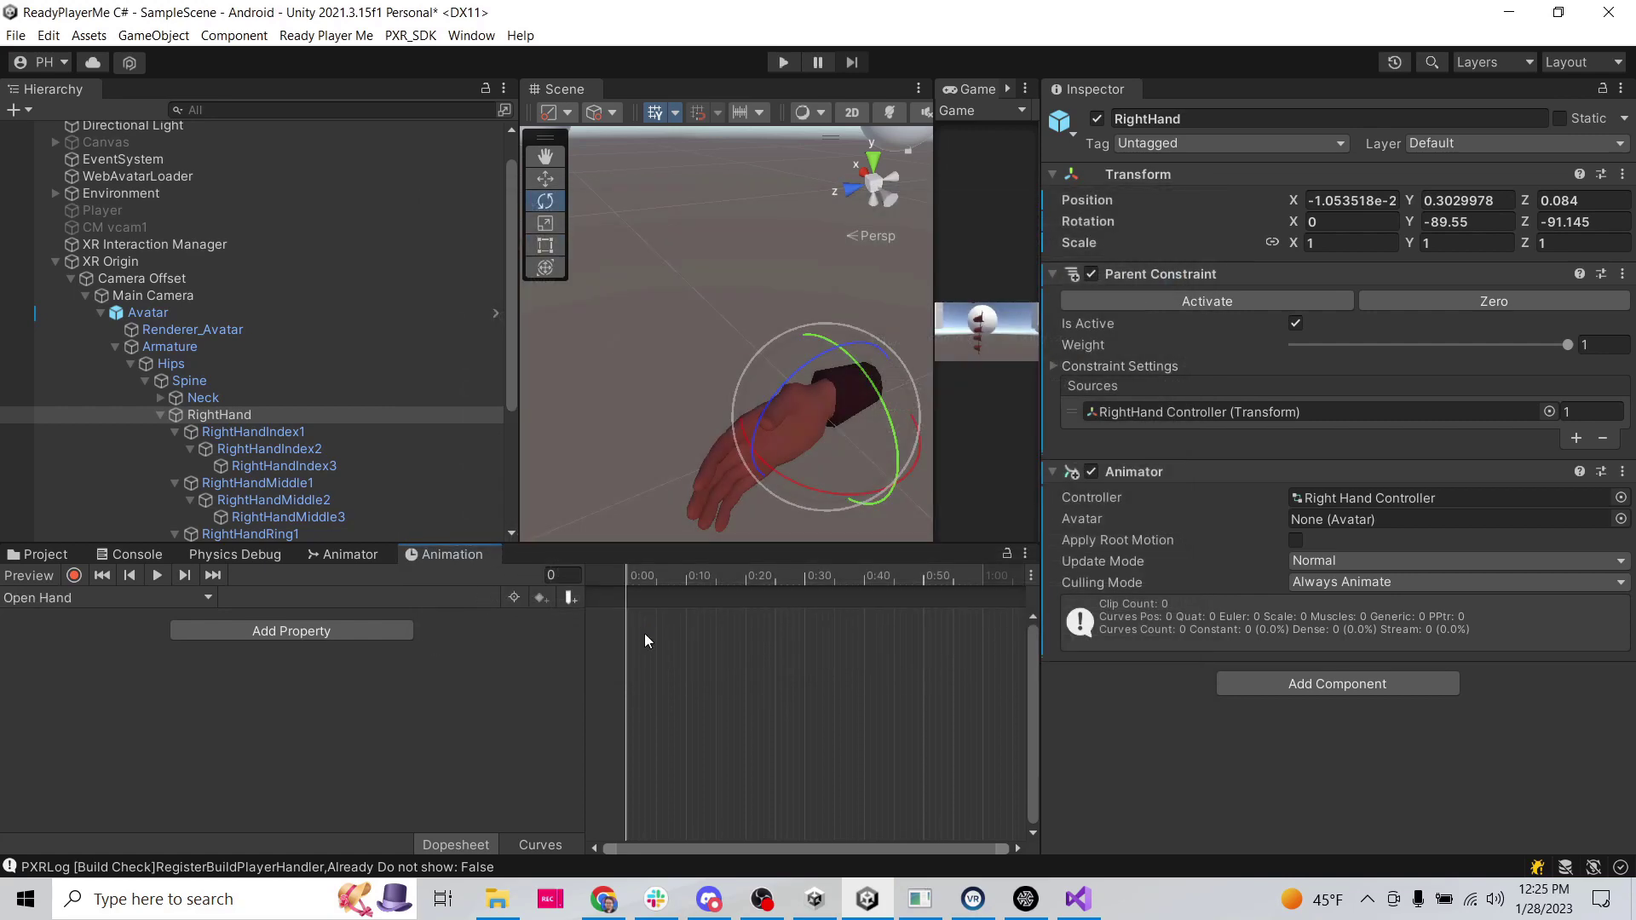
{"action": "left_click", "coordinate": [74, 576]}
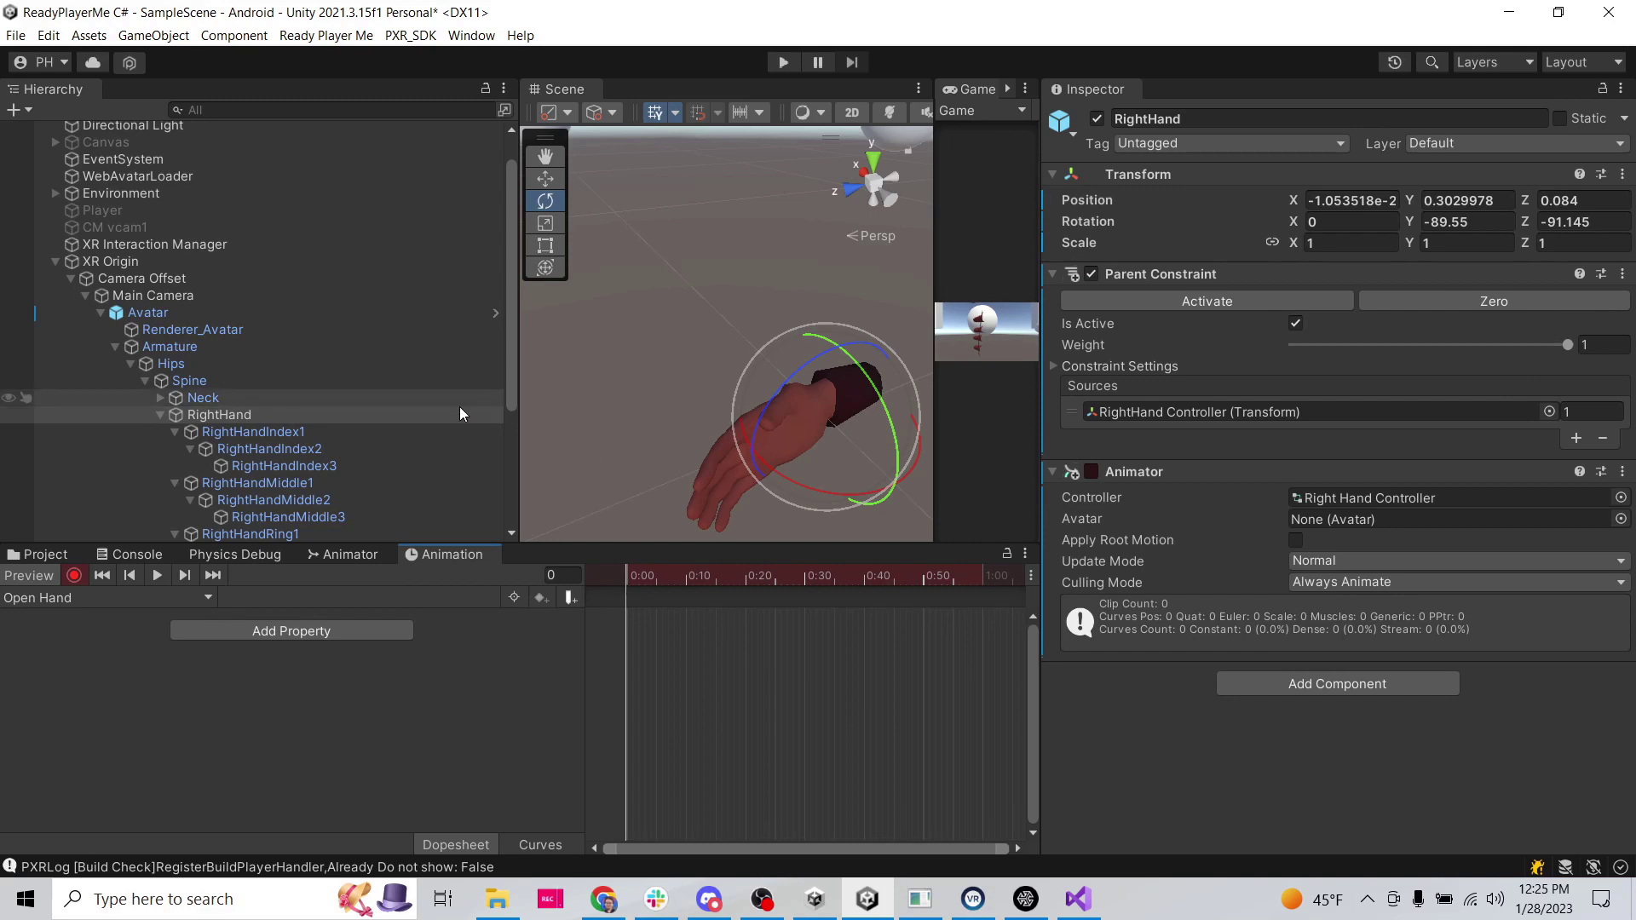
Step: Select all RightHand finger bones, key their Position and Rotation at frame 0, then stop recording
{"action": "left_click_drag", "start_coordinate": [512, 360], "coordinate": [496, 460]}
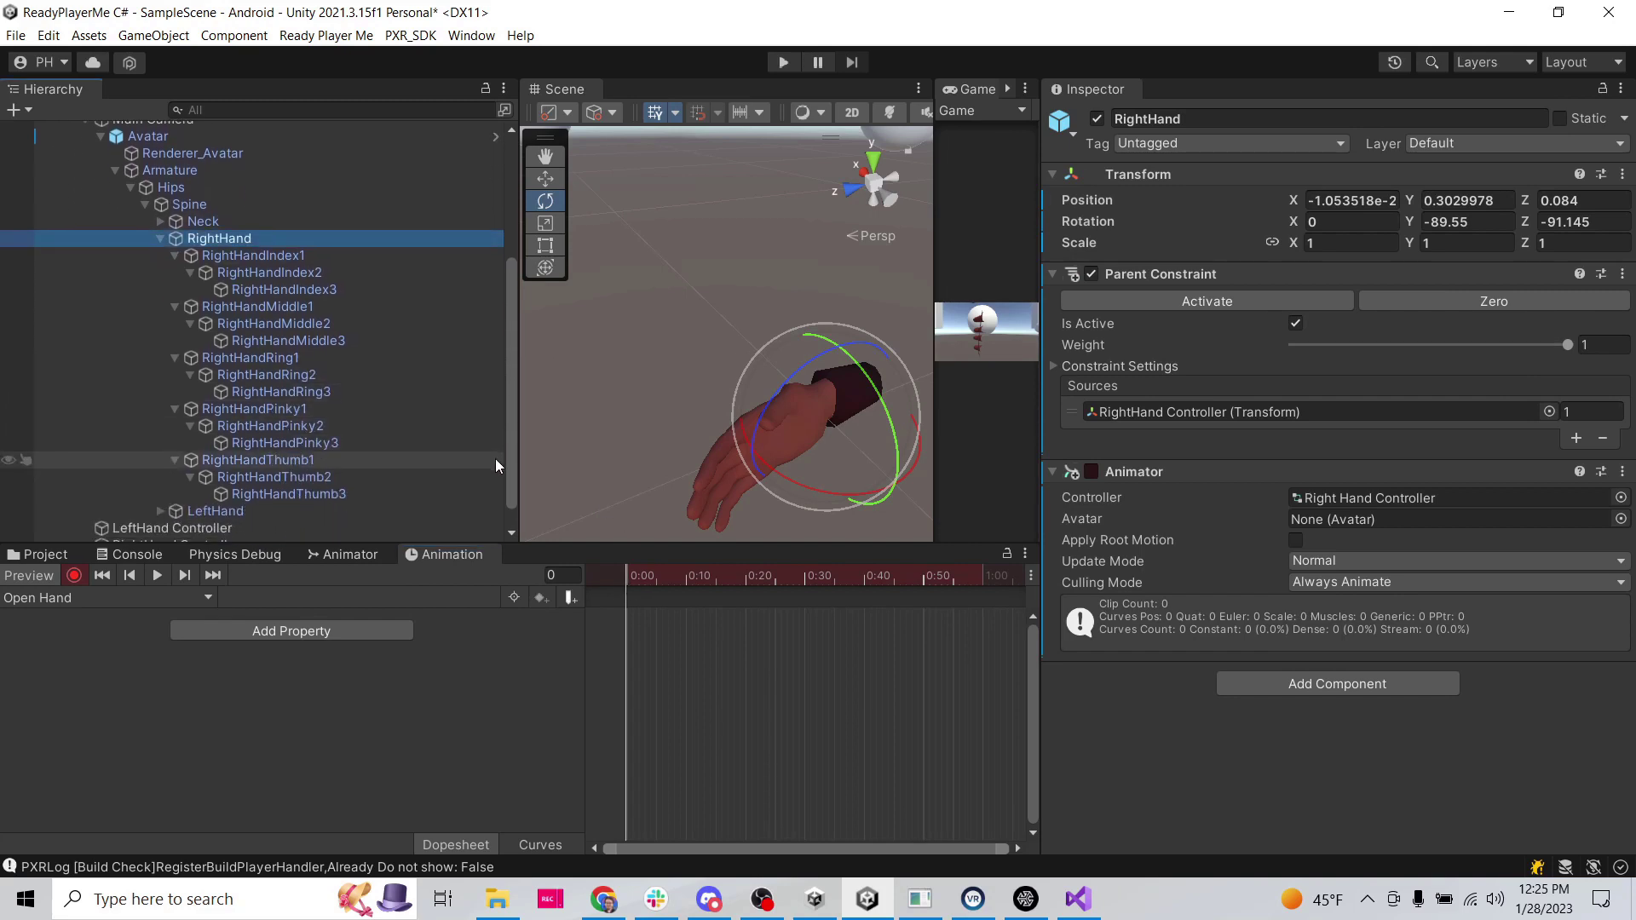
{"action": "left_click", "coordinate": [161, 238]}
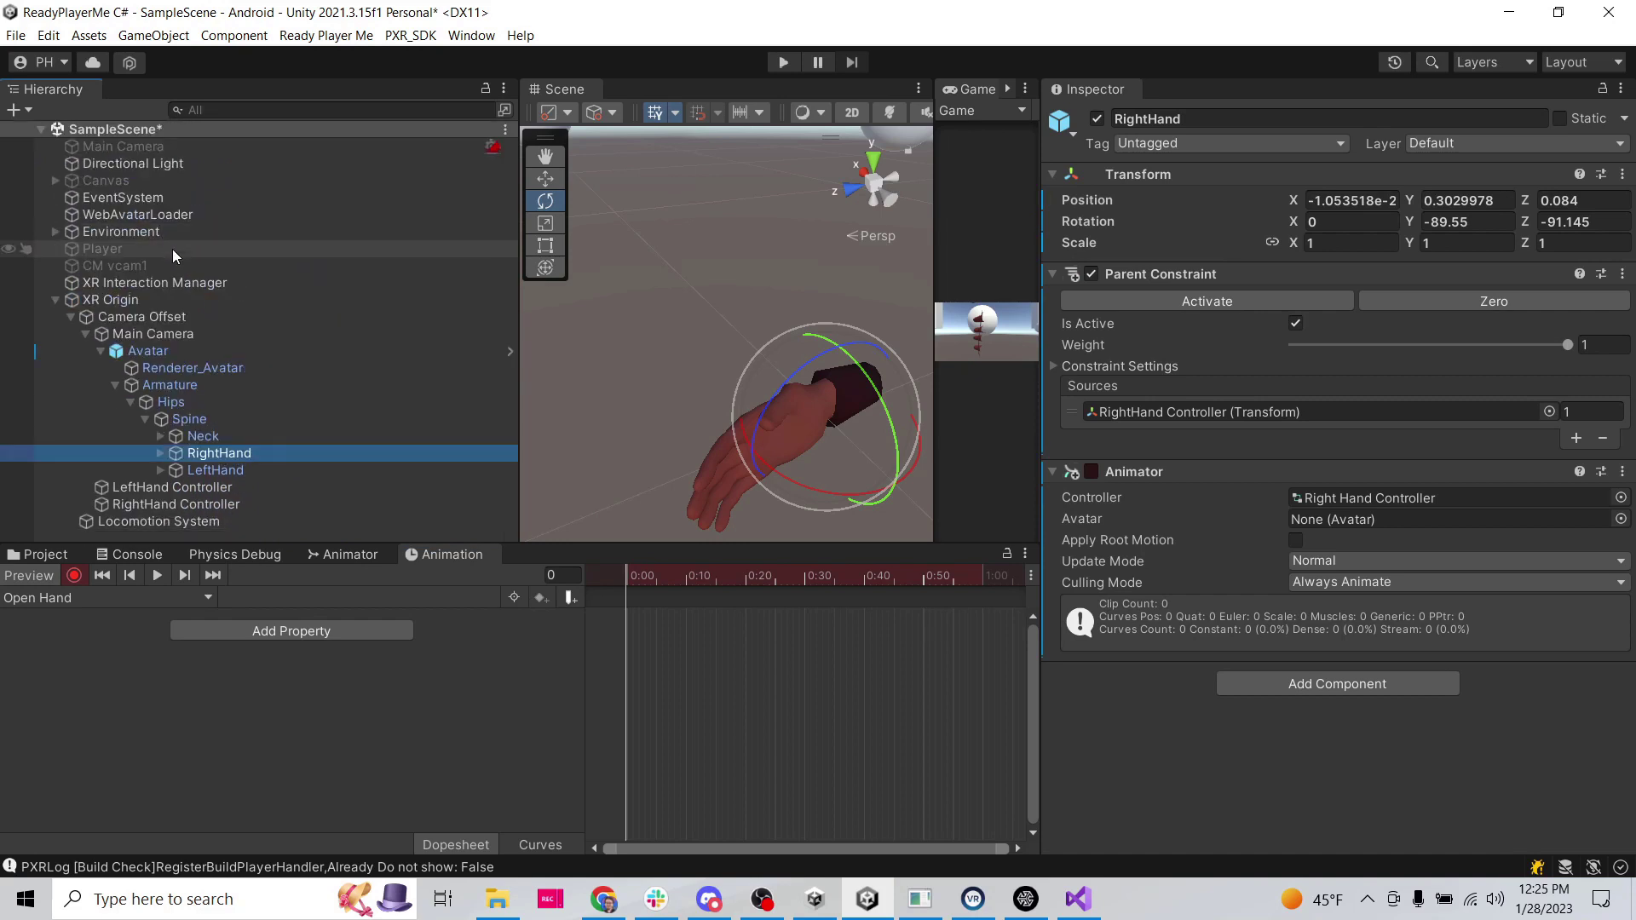
{"action": "left_click", "coordinate": [160, 452], "text": "alt"}
{"action": "scroll", "coordinate": [335, 299], "scroll_direction": "down", "scroll_amount": 4}
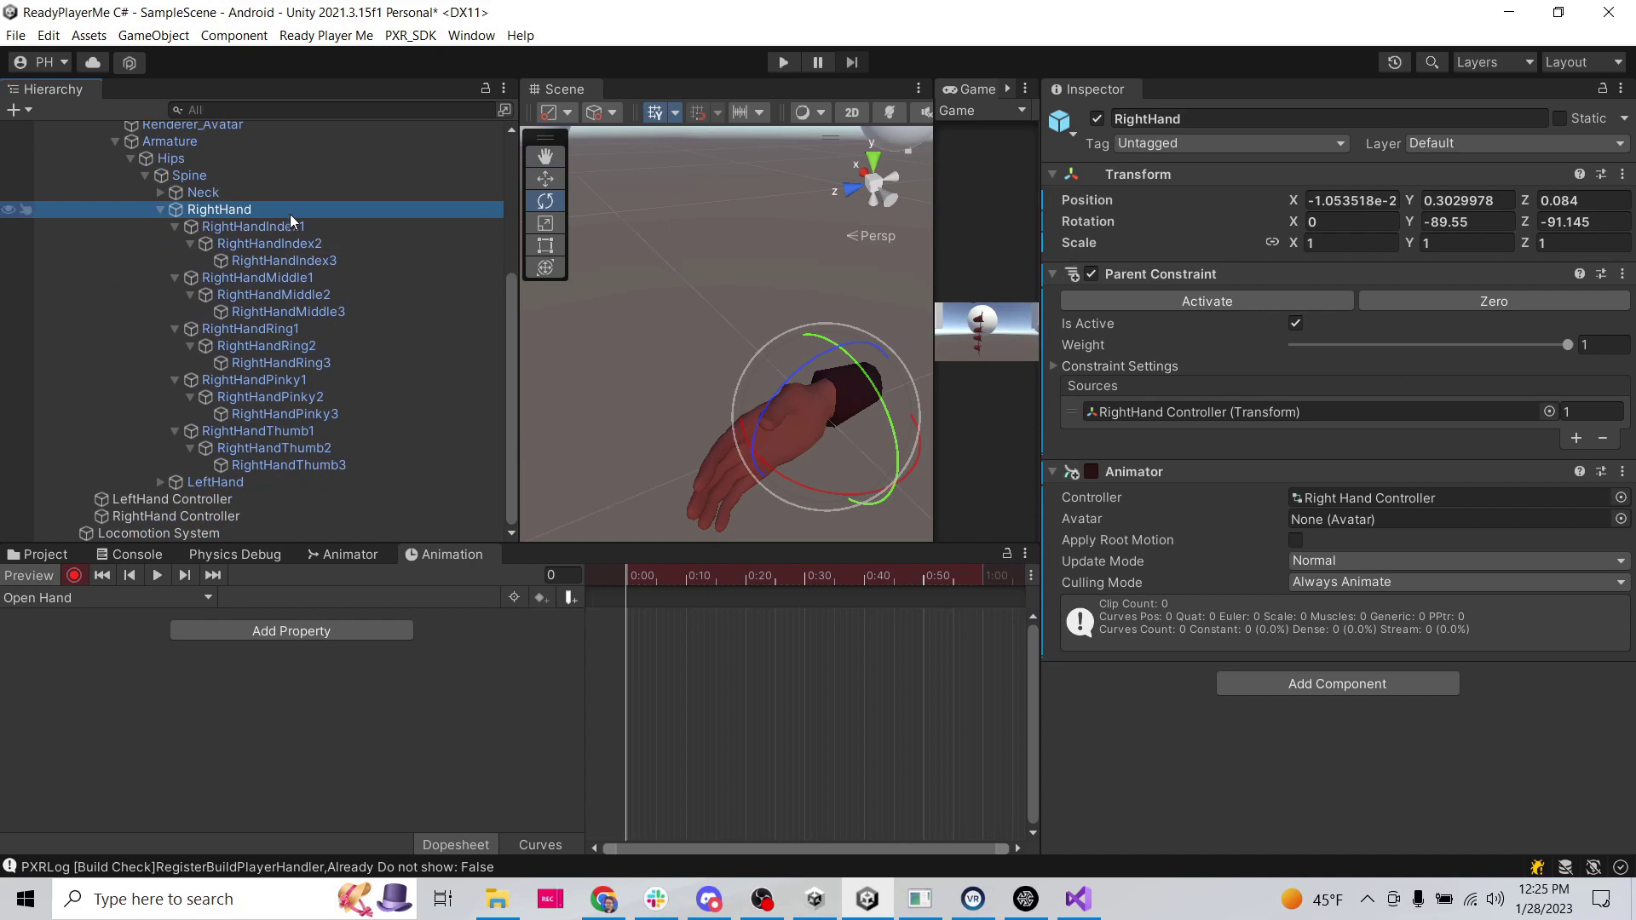
{"action": "left_click", "coordinate": [271, 226]}
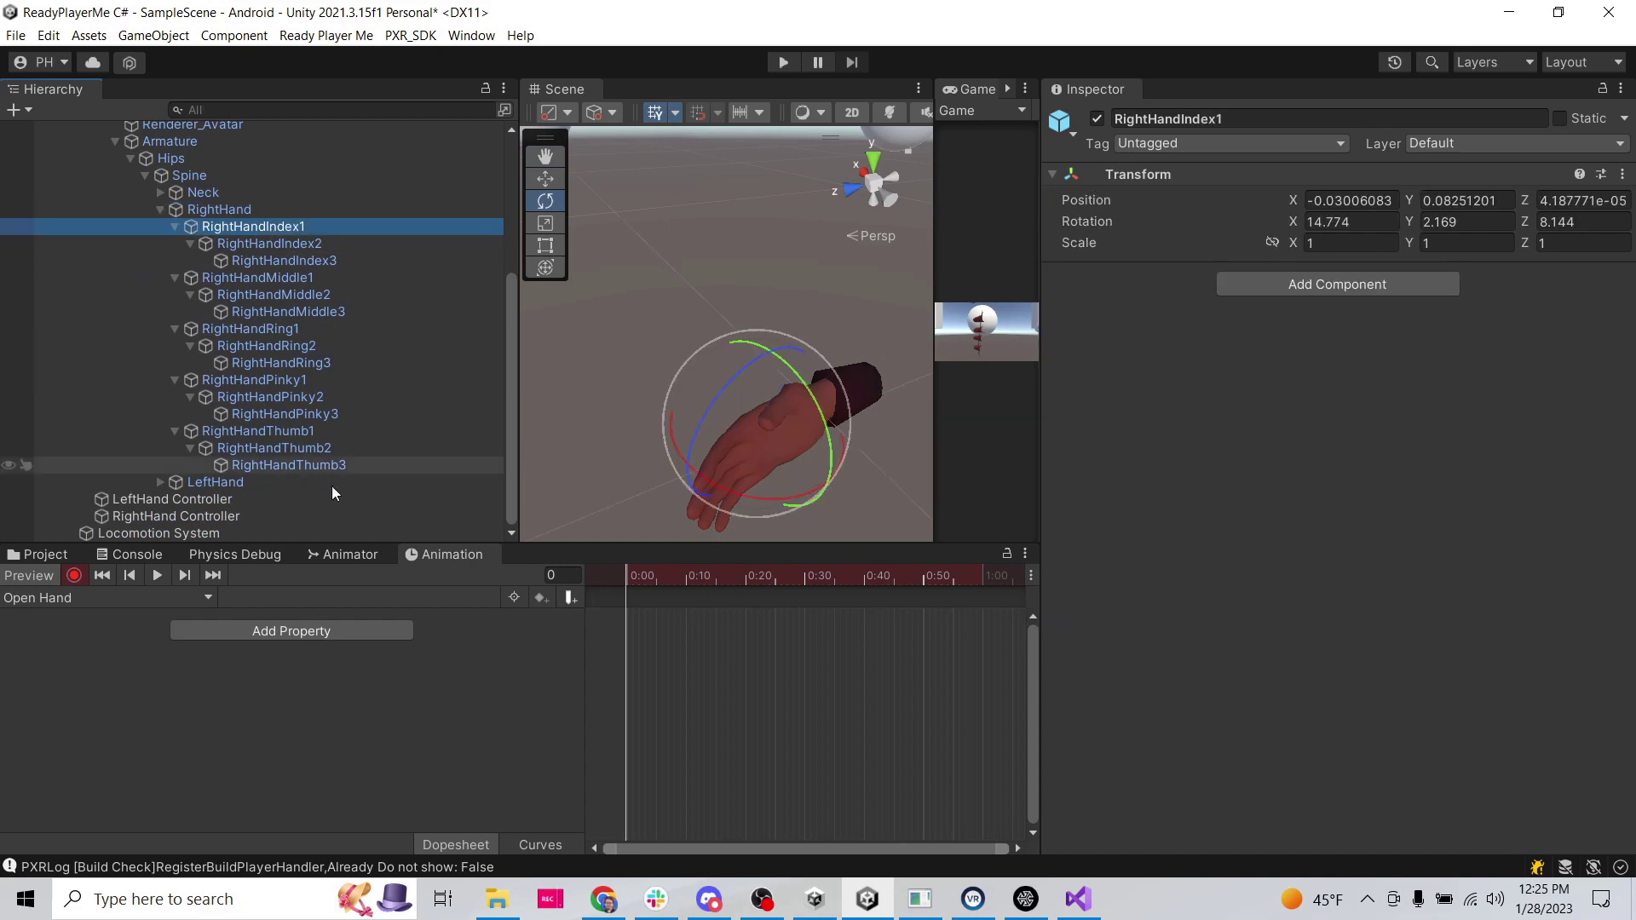
{"action": "left_click", "coordinate": [329, 467], "text": "shift"}
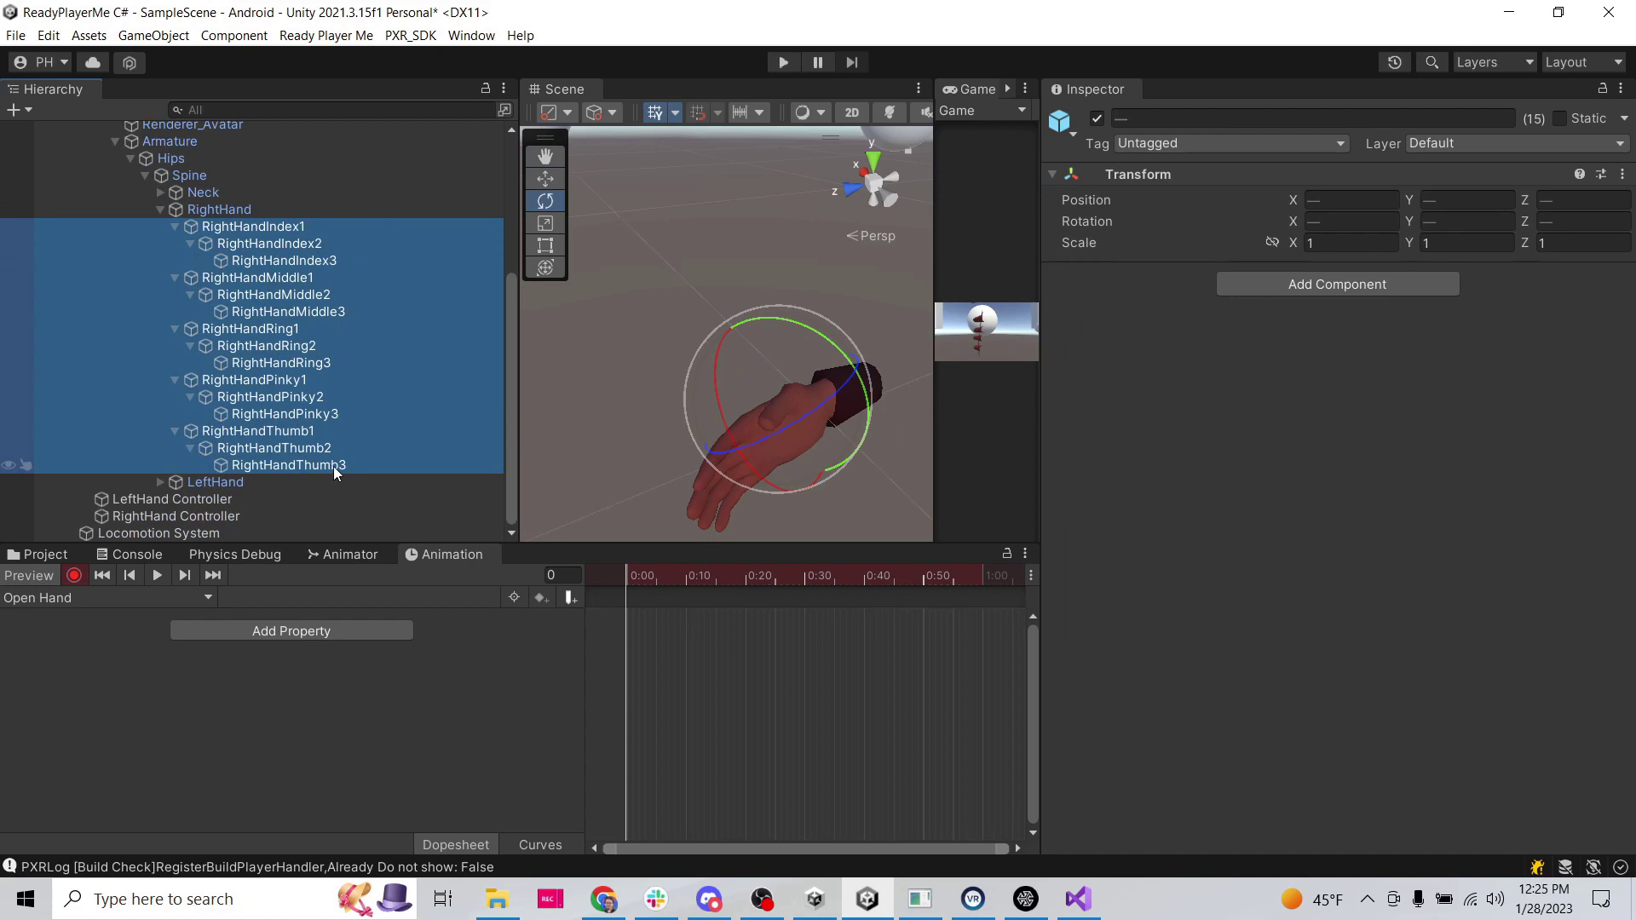
{"action": "right_click", "coordinate": [1074, 201]}
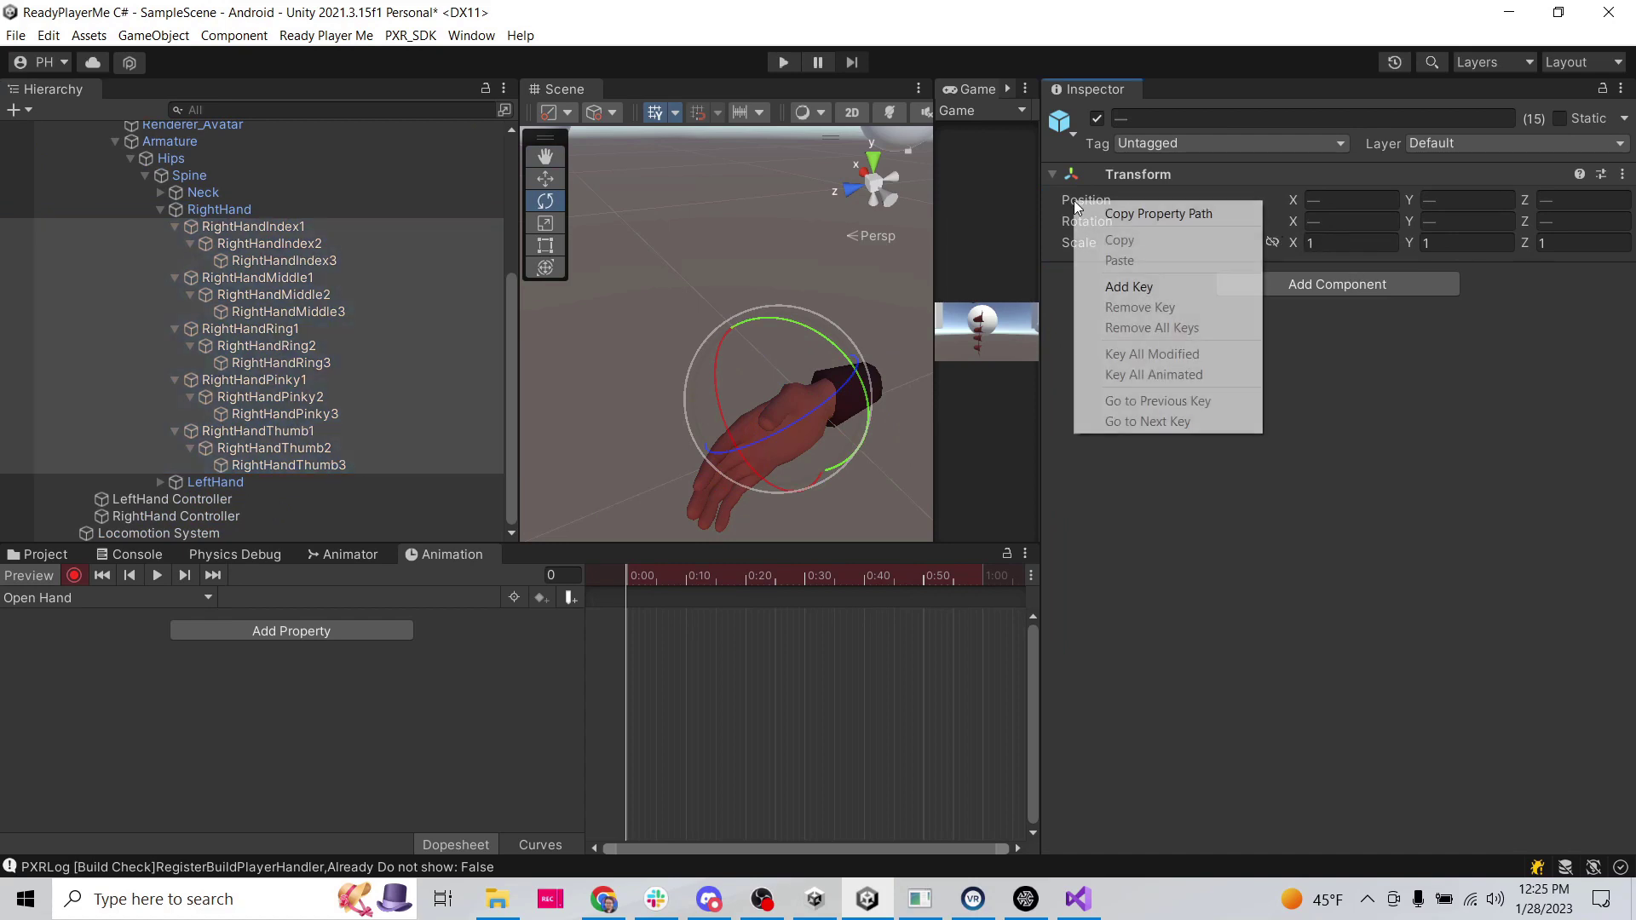
{"action": "left_click", "coordinate": [1151, 290]}
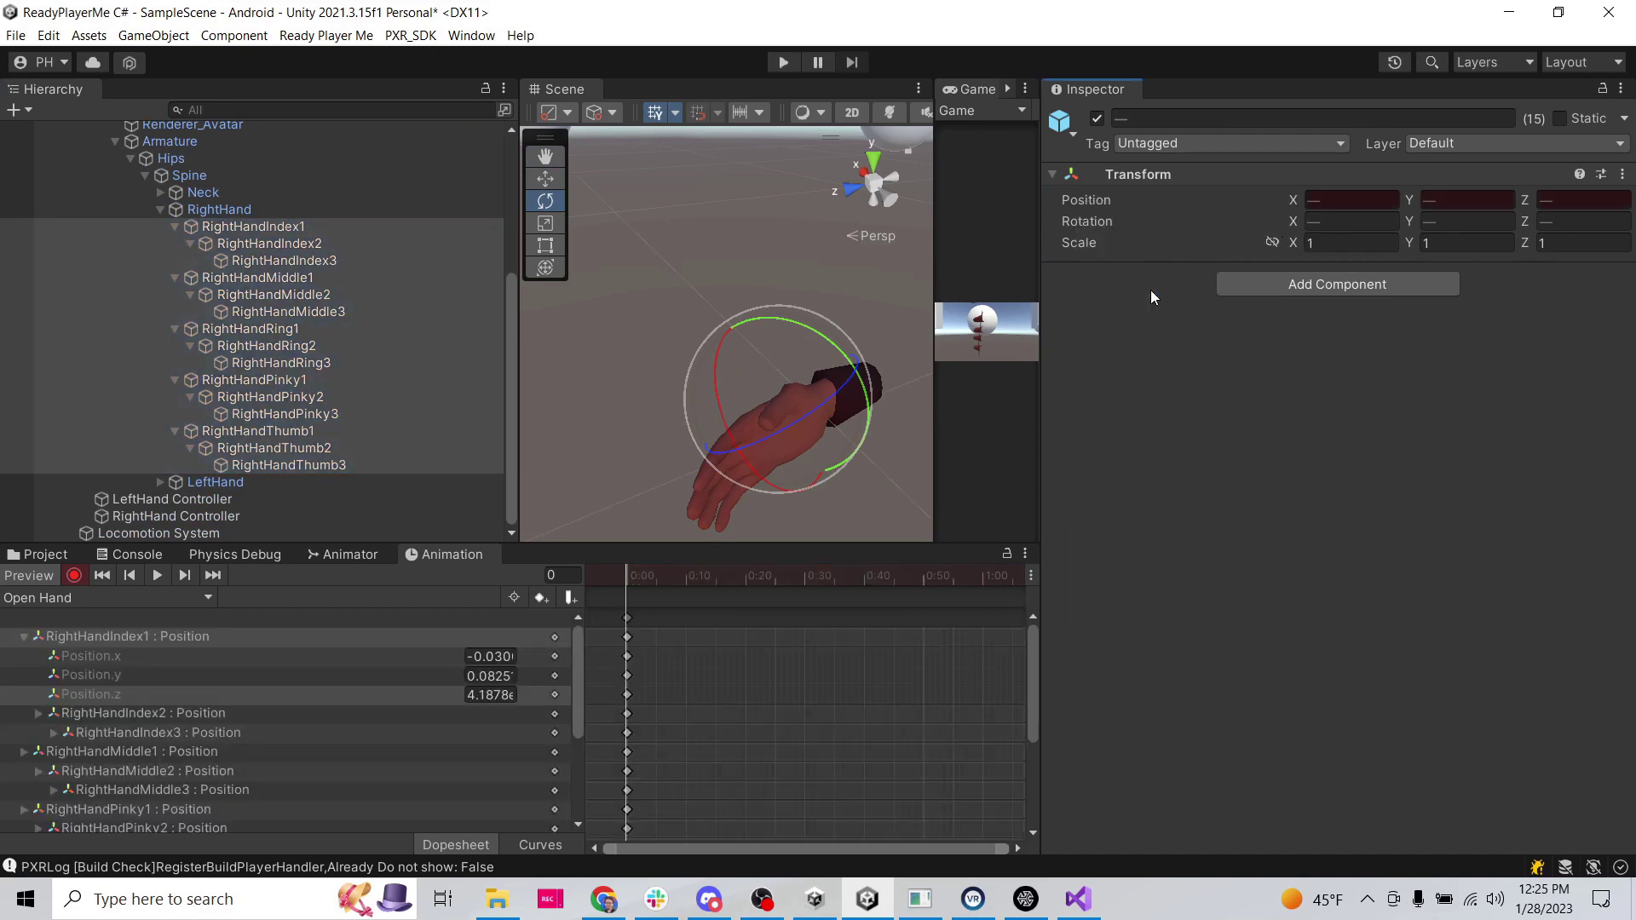
{"action": "right_click", "coordinate": [1091, 221]}
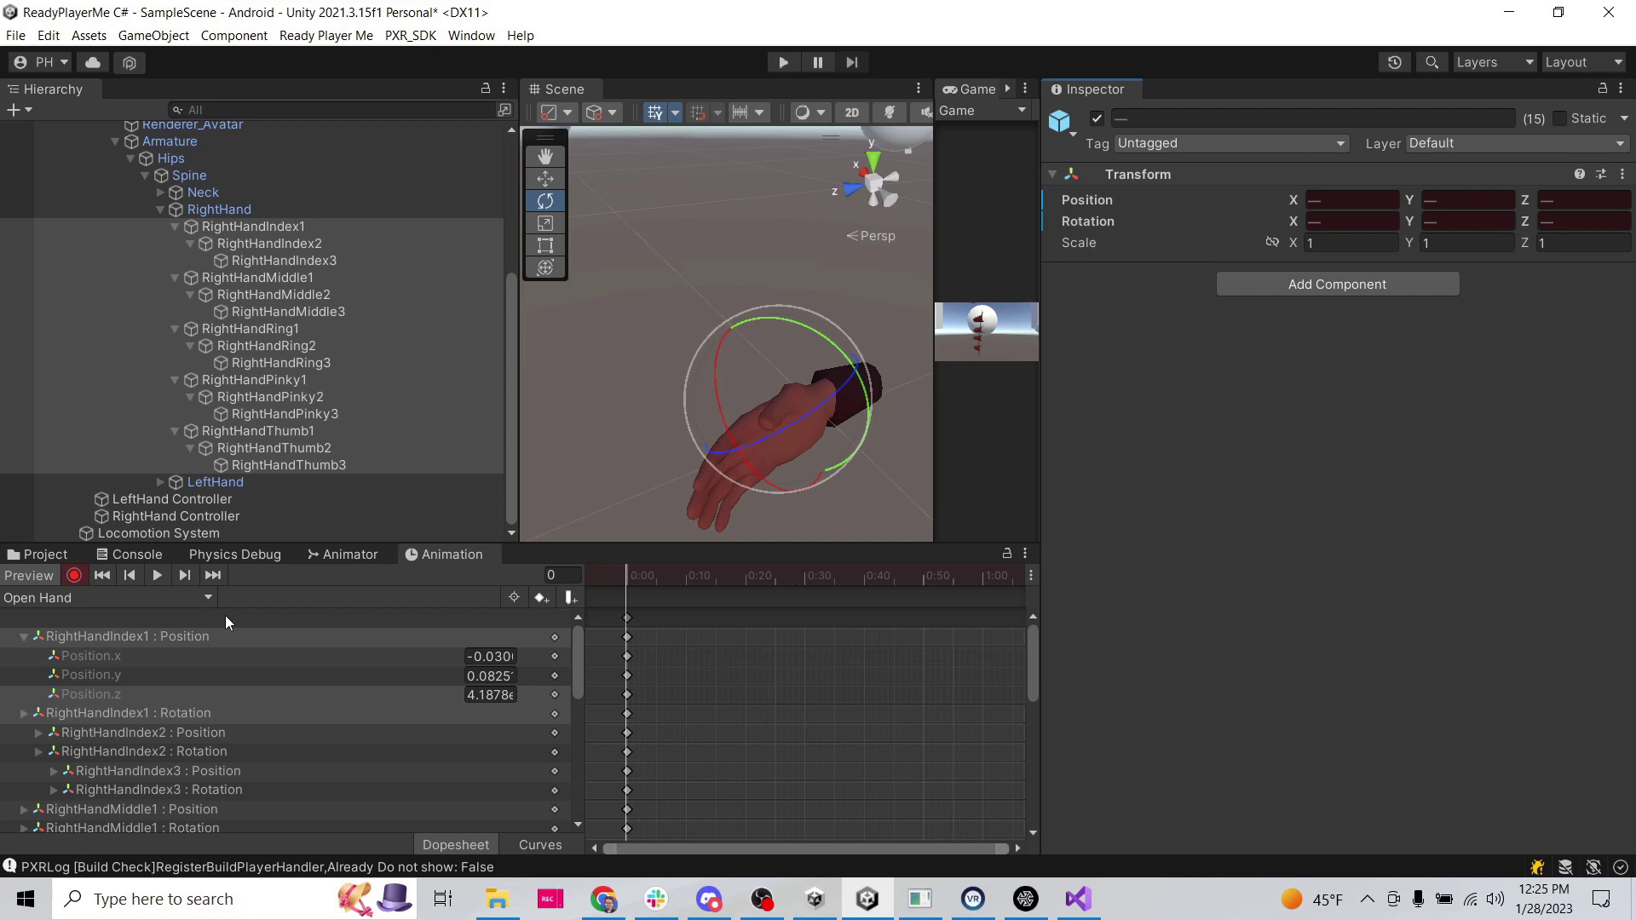
{"action": "left_click", "coordinate": [75, 576]}
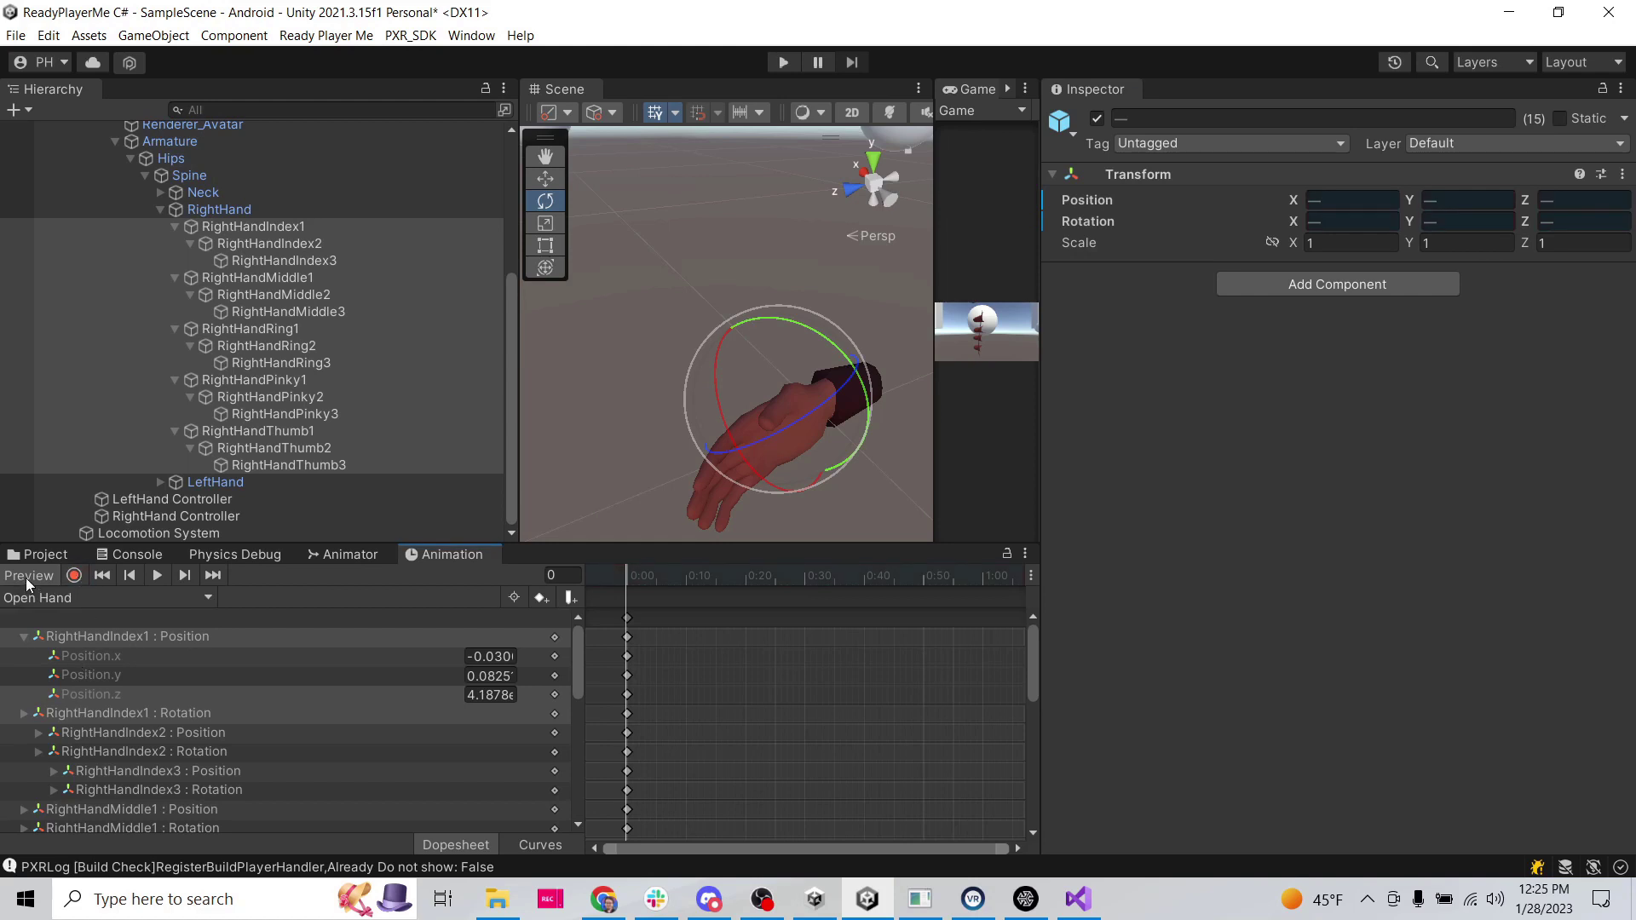
Step: Switch to the Fist clip, select RightHandIndex1 and turn on keyframe recording
{"action": "left_click", "coordinate": [111, 596]}
{"action": "left_click", "coordinate": [106, 612]}
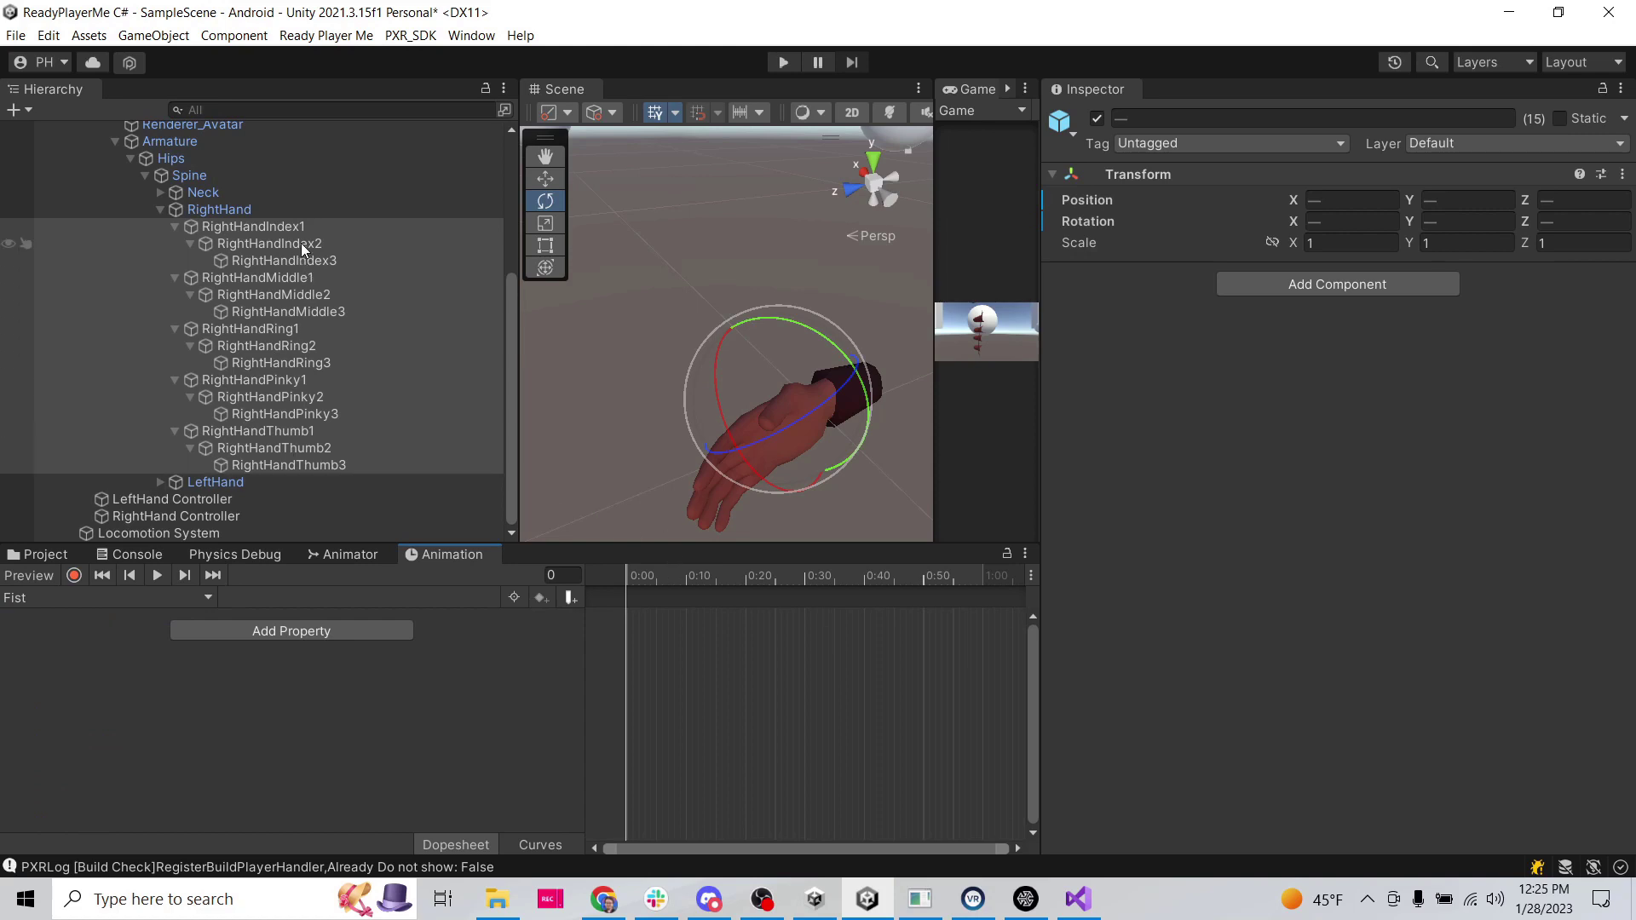
{"action": "left_click", "coordinate": [237, 228]}
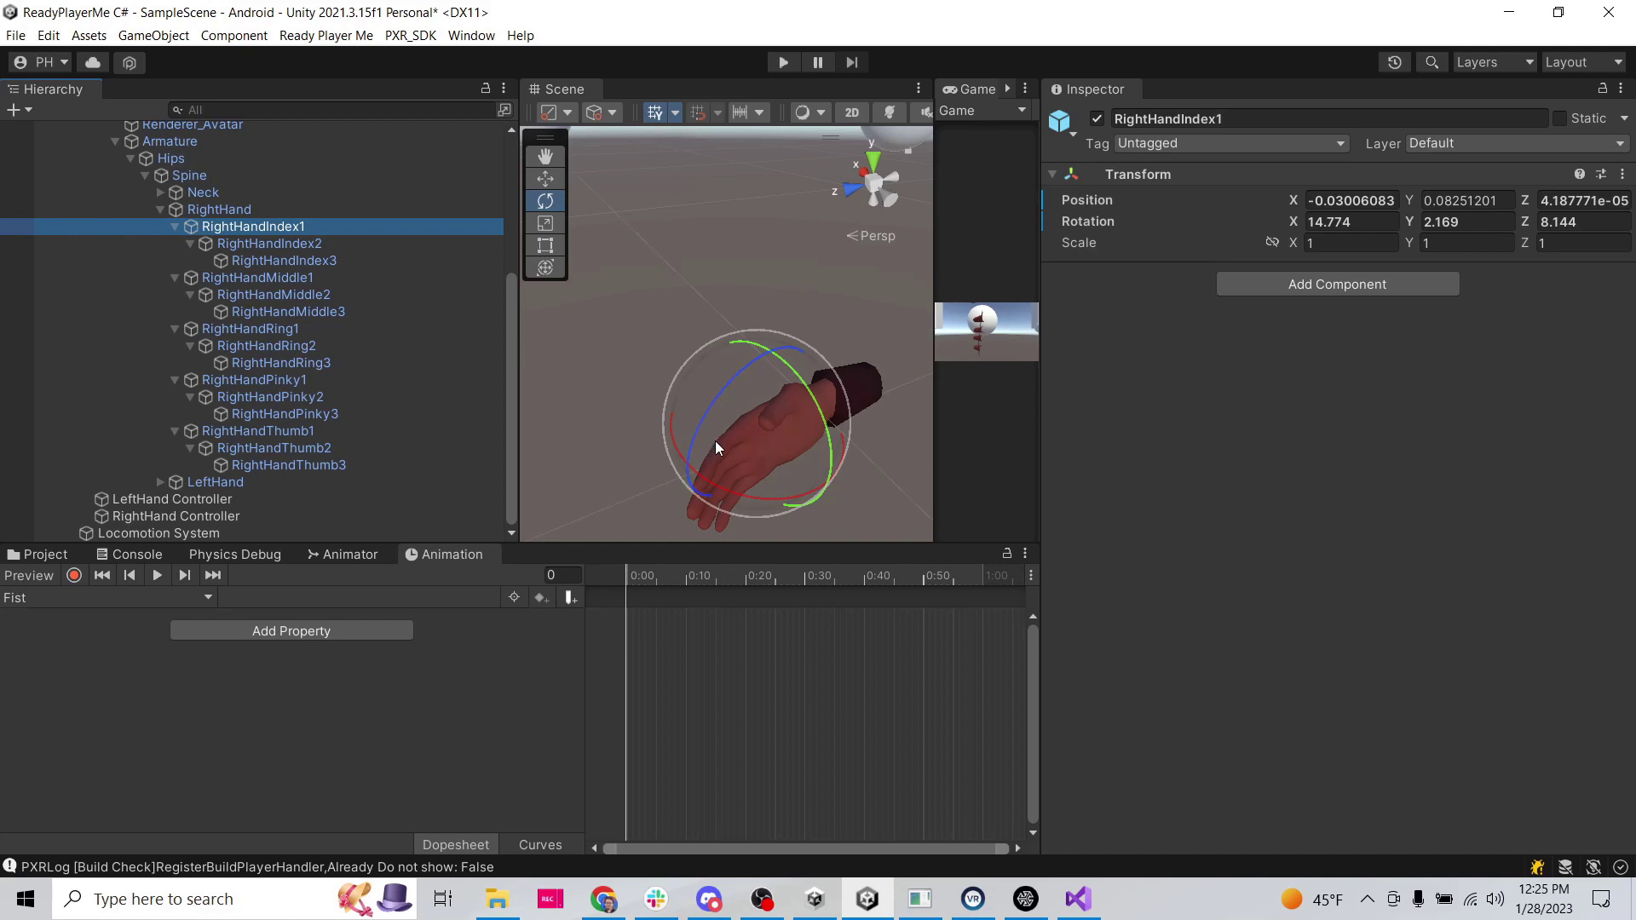
{"action": "left_click", "coordinate": [74, 575]}
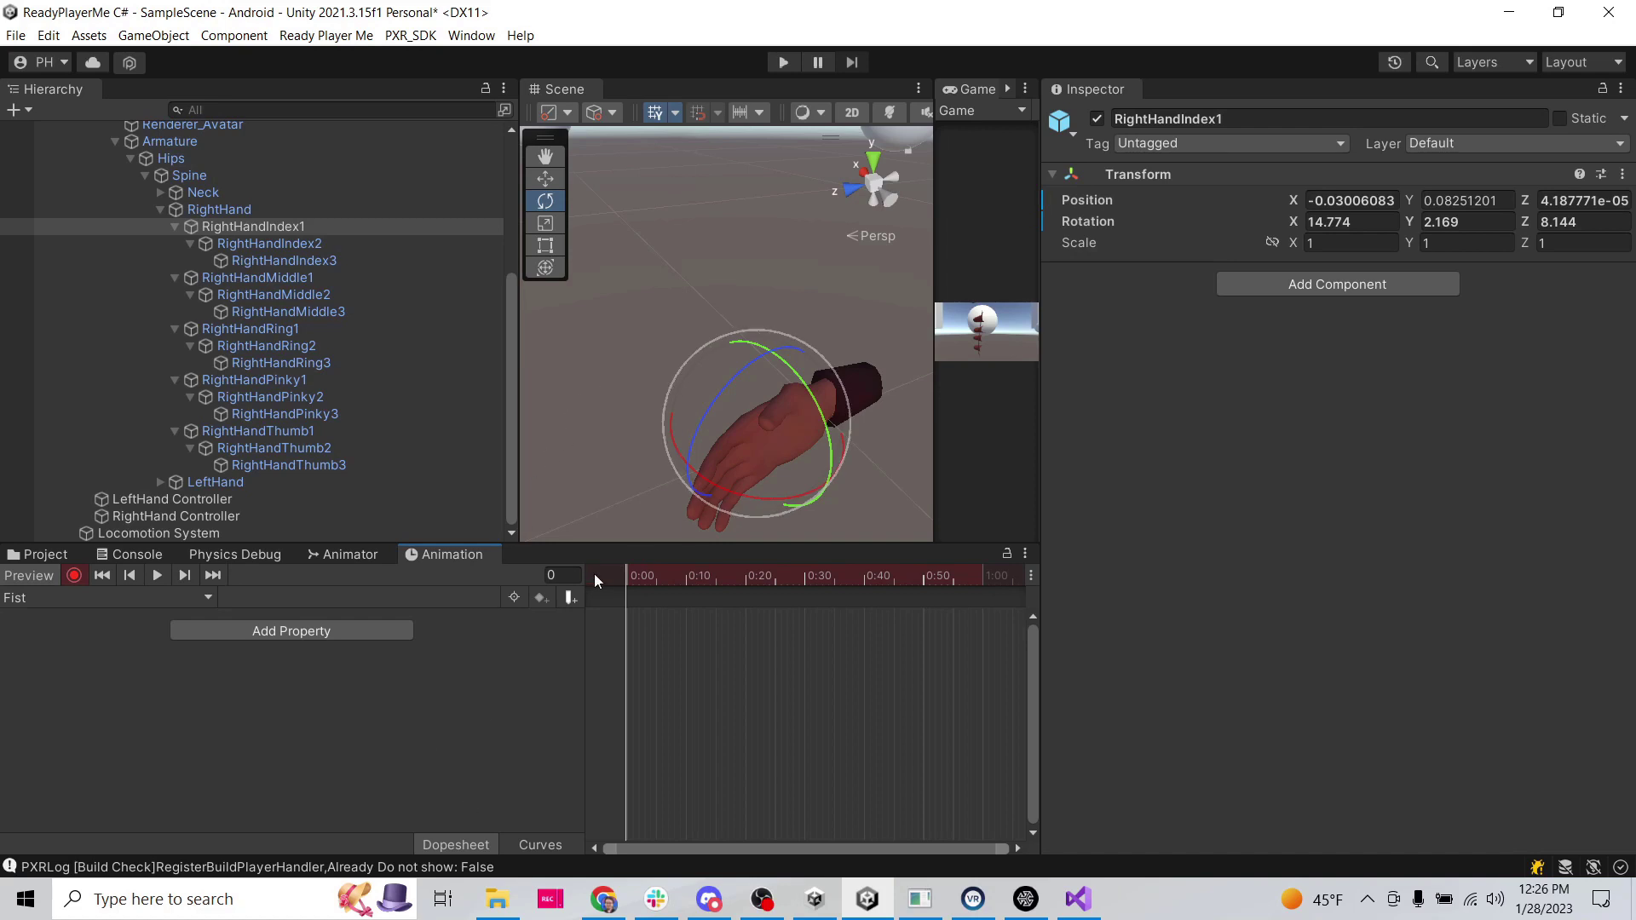
Step: Enlarge the scene area, choose the Rotate tool and bend RightHandIndex1 inward
{"action": "left_click_drag", "start_coordinate": [582, 541], "coordinate": [581, 726]}
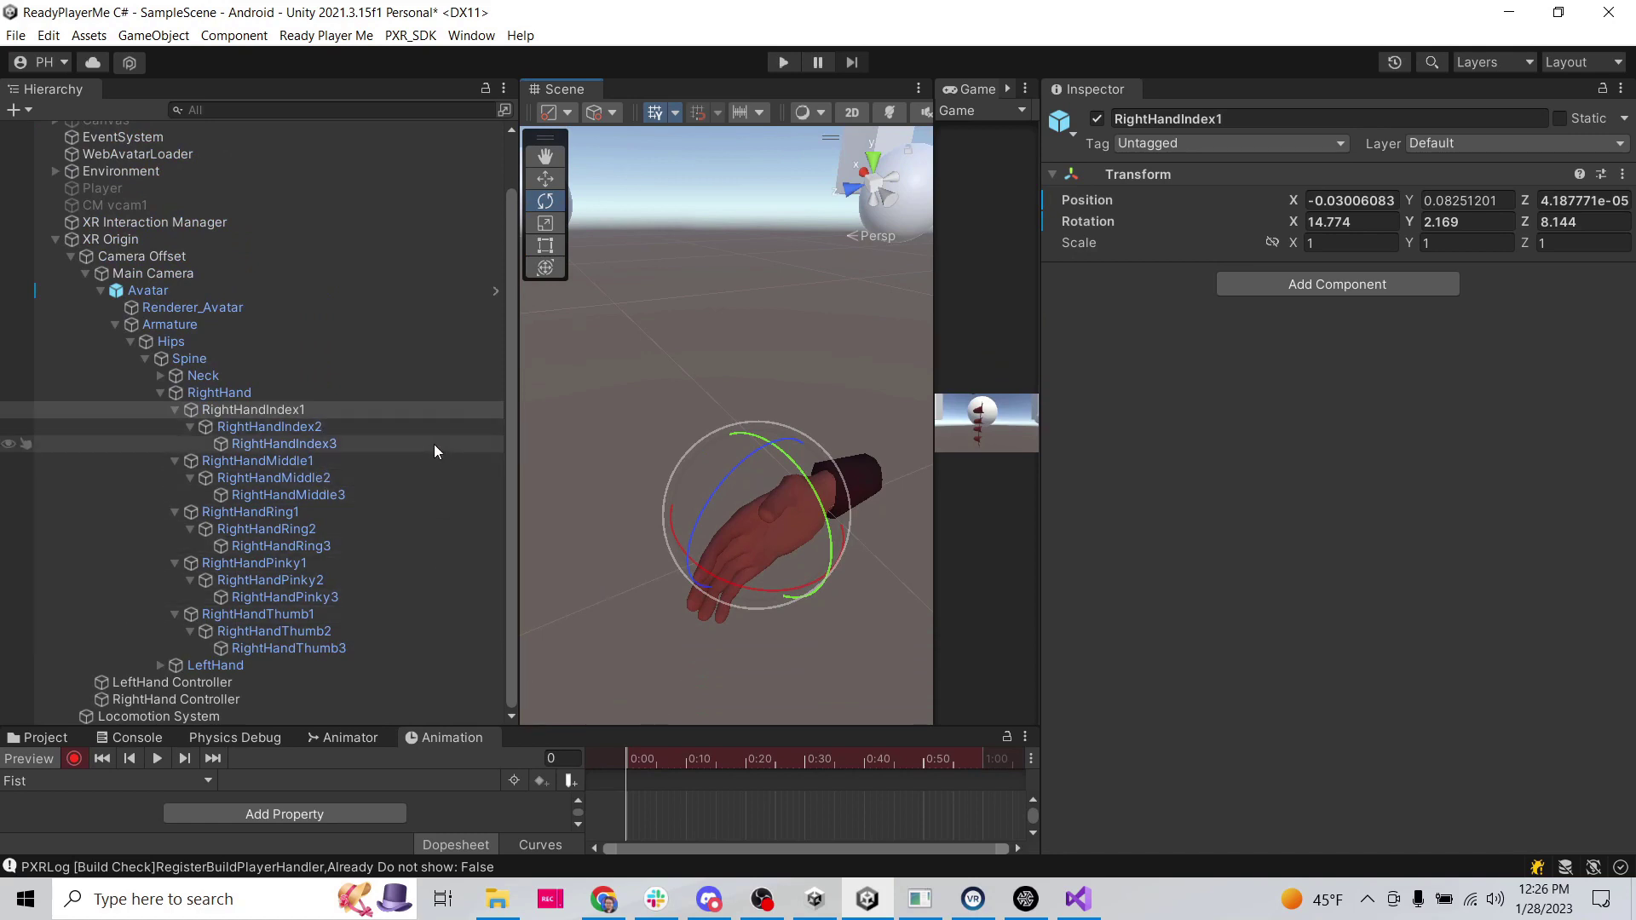
{"action": "left_click", "coordinate": [546, 179]}
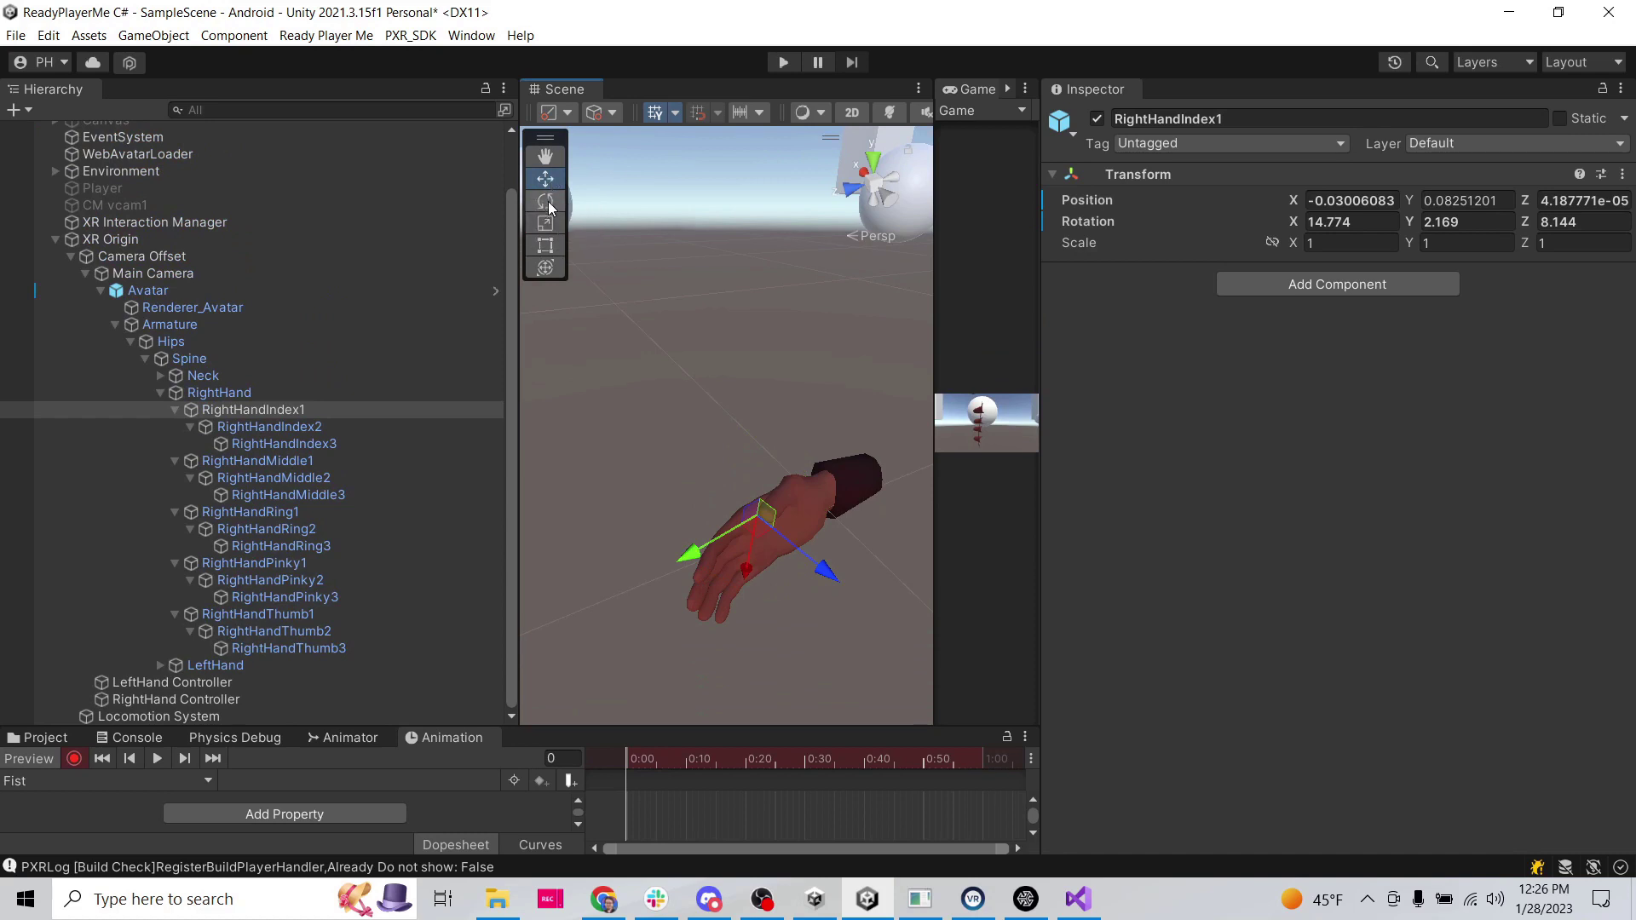
{"action": "left_click", "coordinate": [546, 201]}
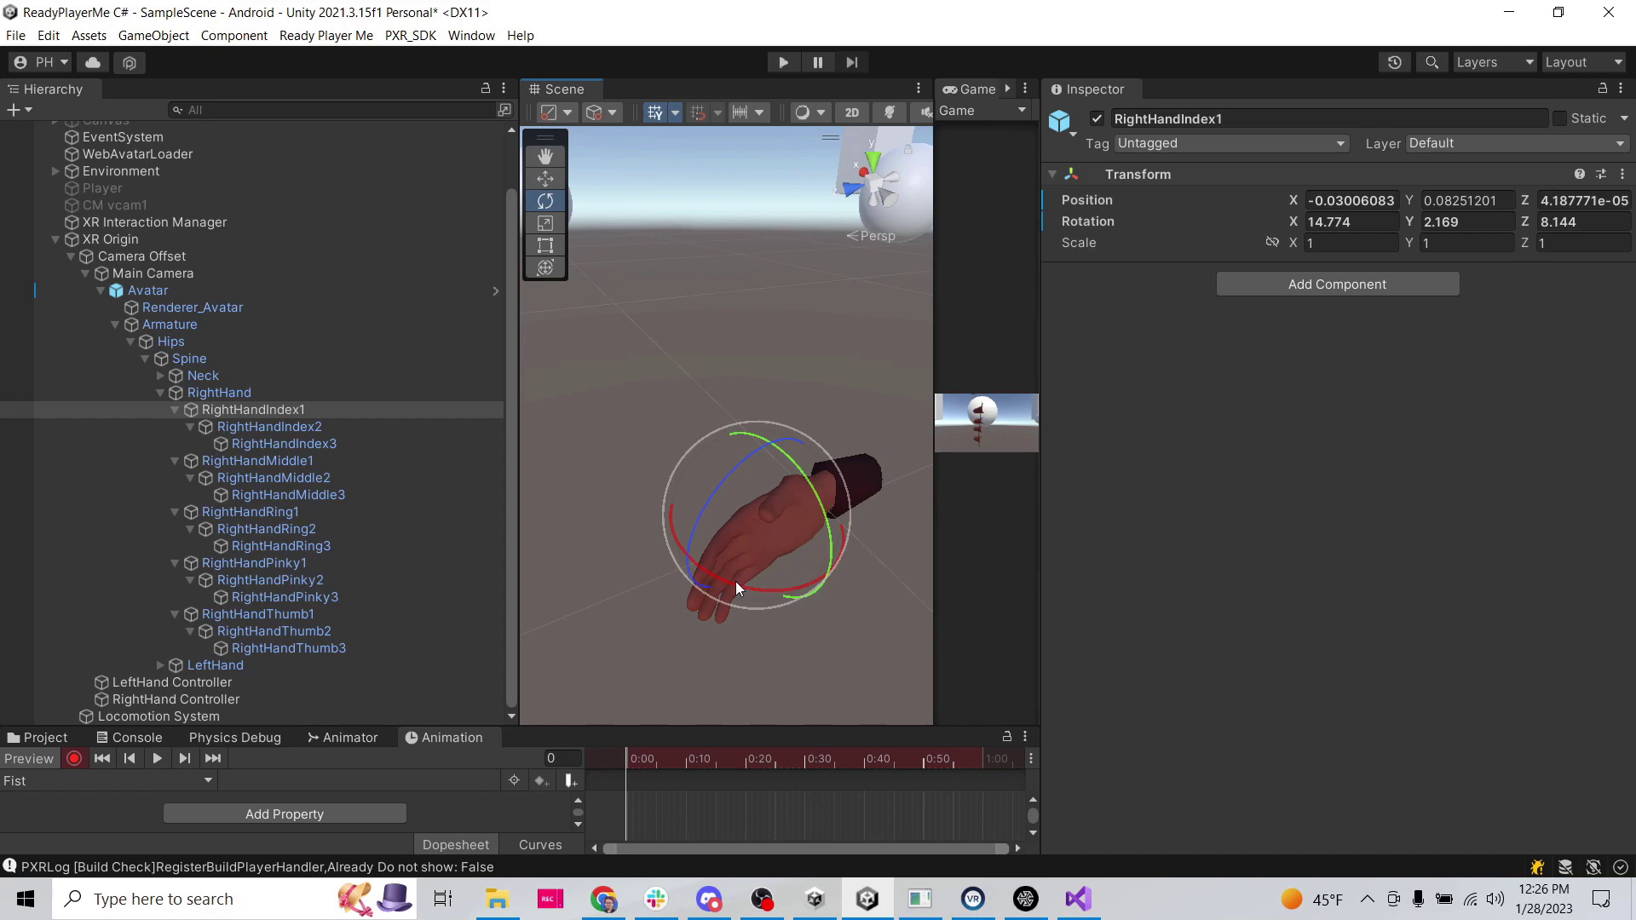
{"action": "left_click_drag", "start_coordinate": [735, 581], "coordinate": [764, 580]}
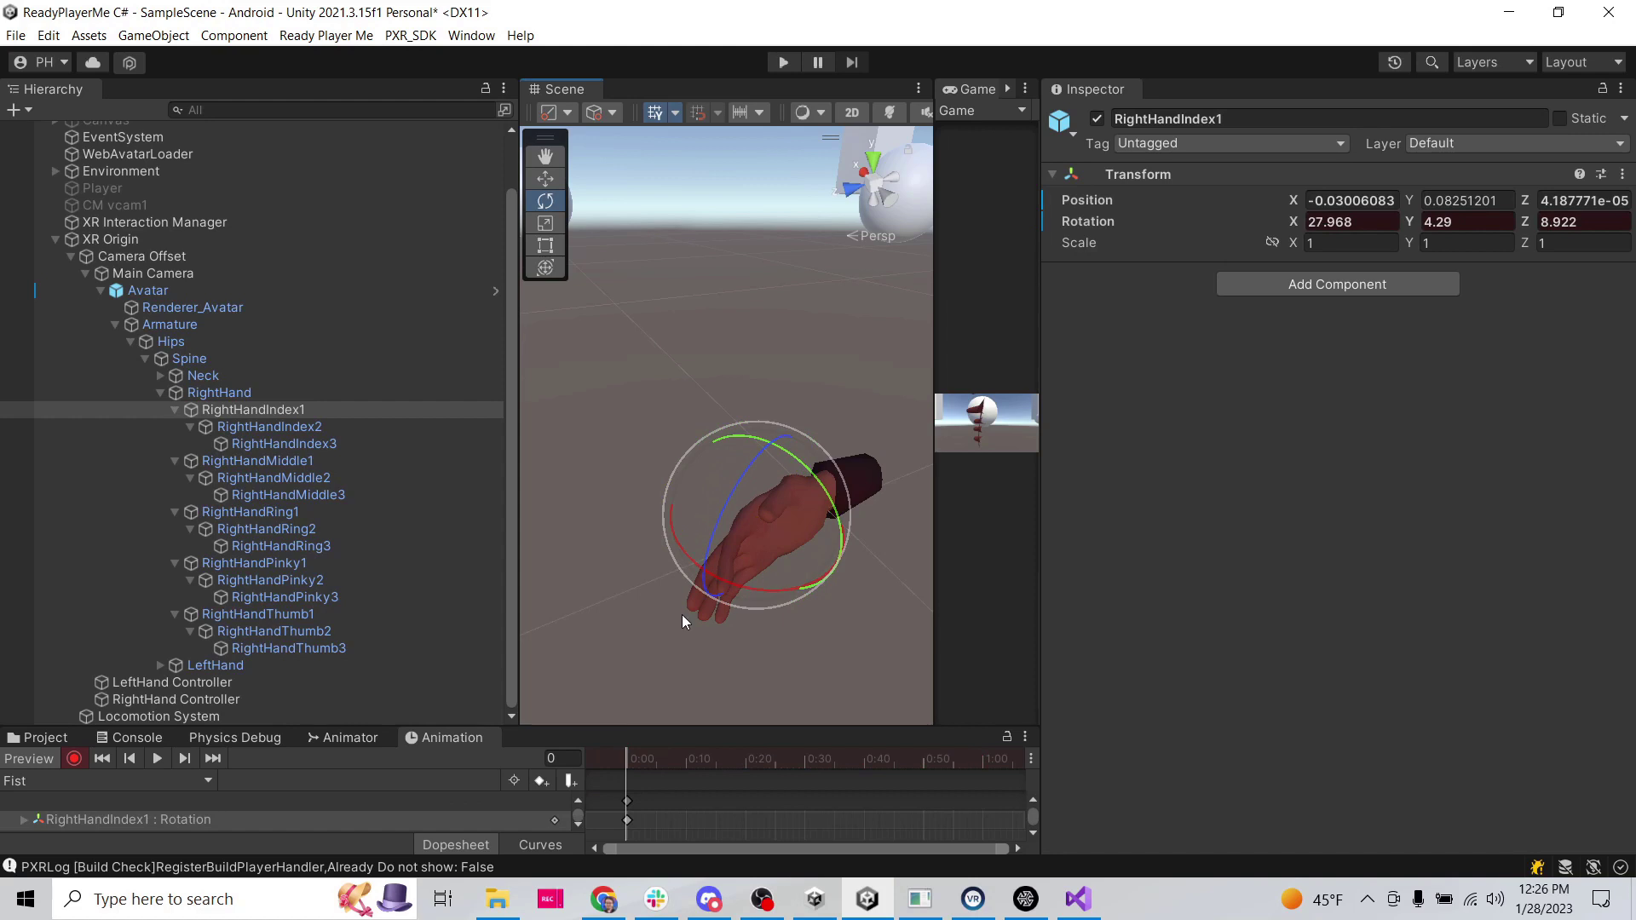
Step: Rotate RightHandIndex2 and RightHandIndex3 to curl the index finger fully
{"action": "left_click", "coordinate": [281, 428]}
{"action": "left_click_drag", "start_coordinate": [689, 601], "coordinate": [759, 601]}
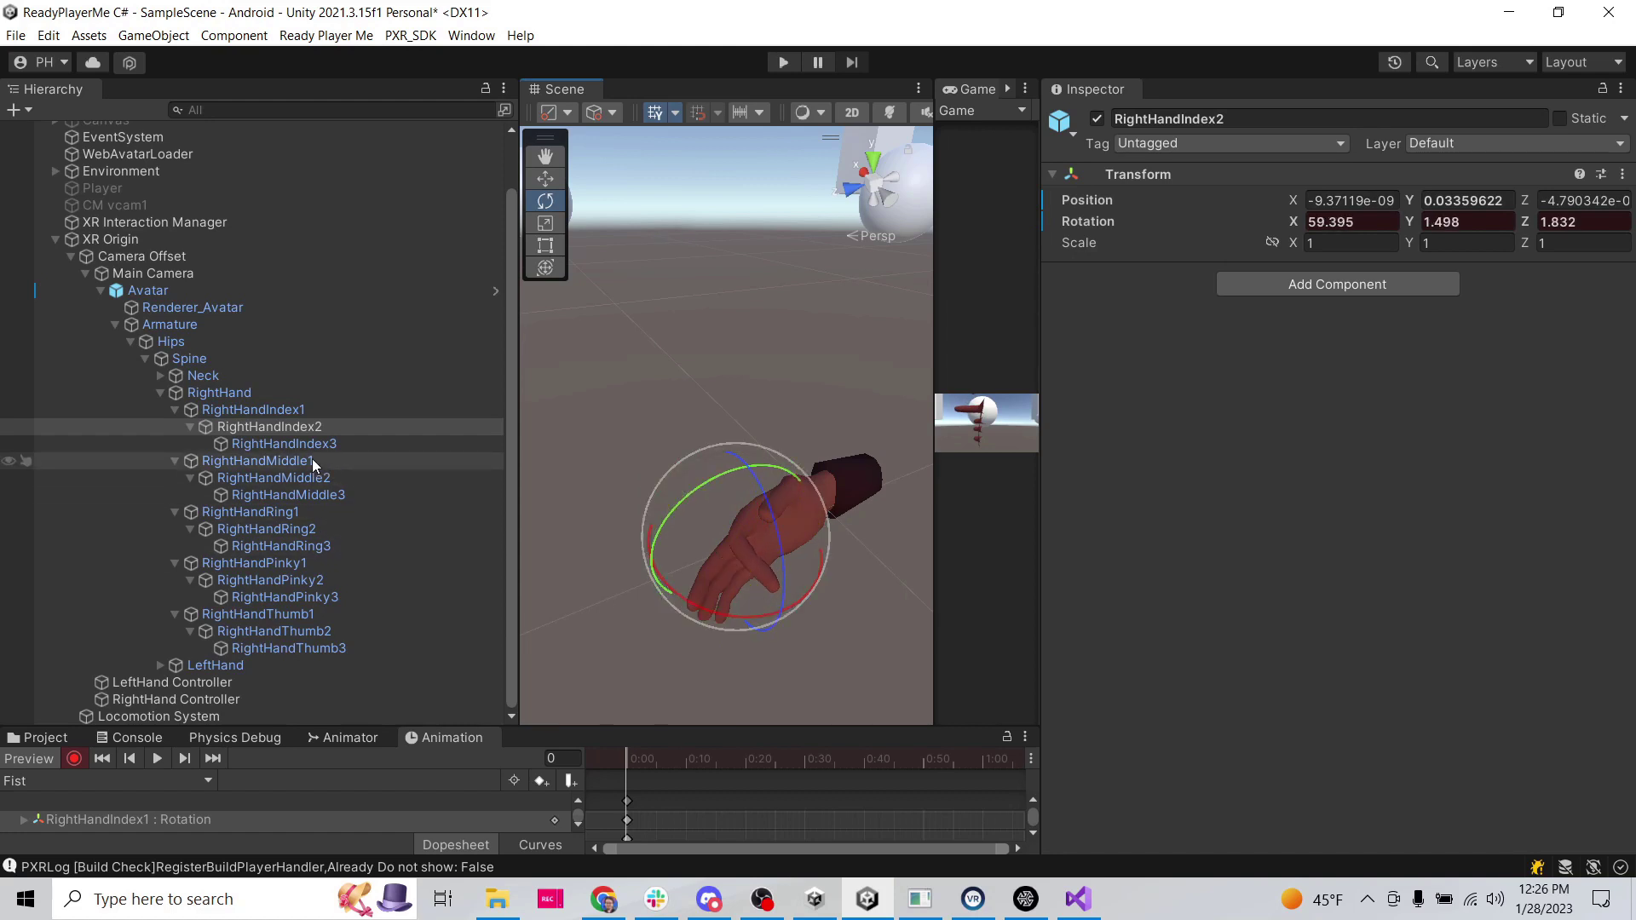
{"action": "left_click", "coordinate": [271, 444]}
{"action": "left_click_drag", "start_coordinate": [724, 641], "coordinate": [874, 569]}
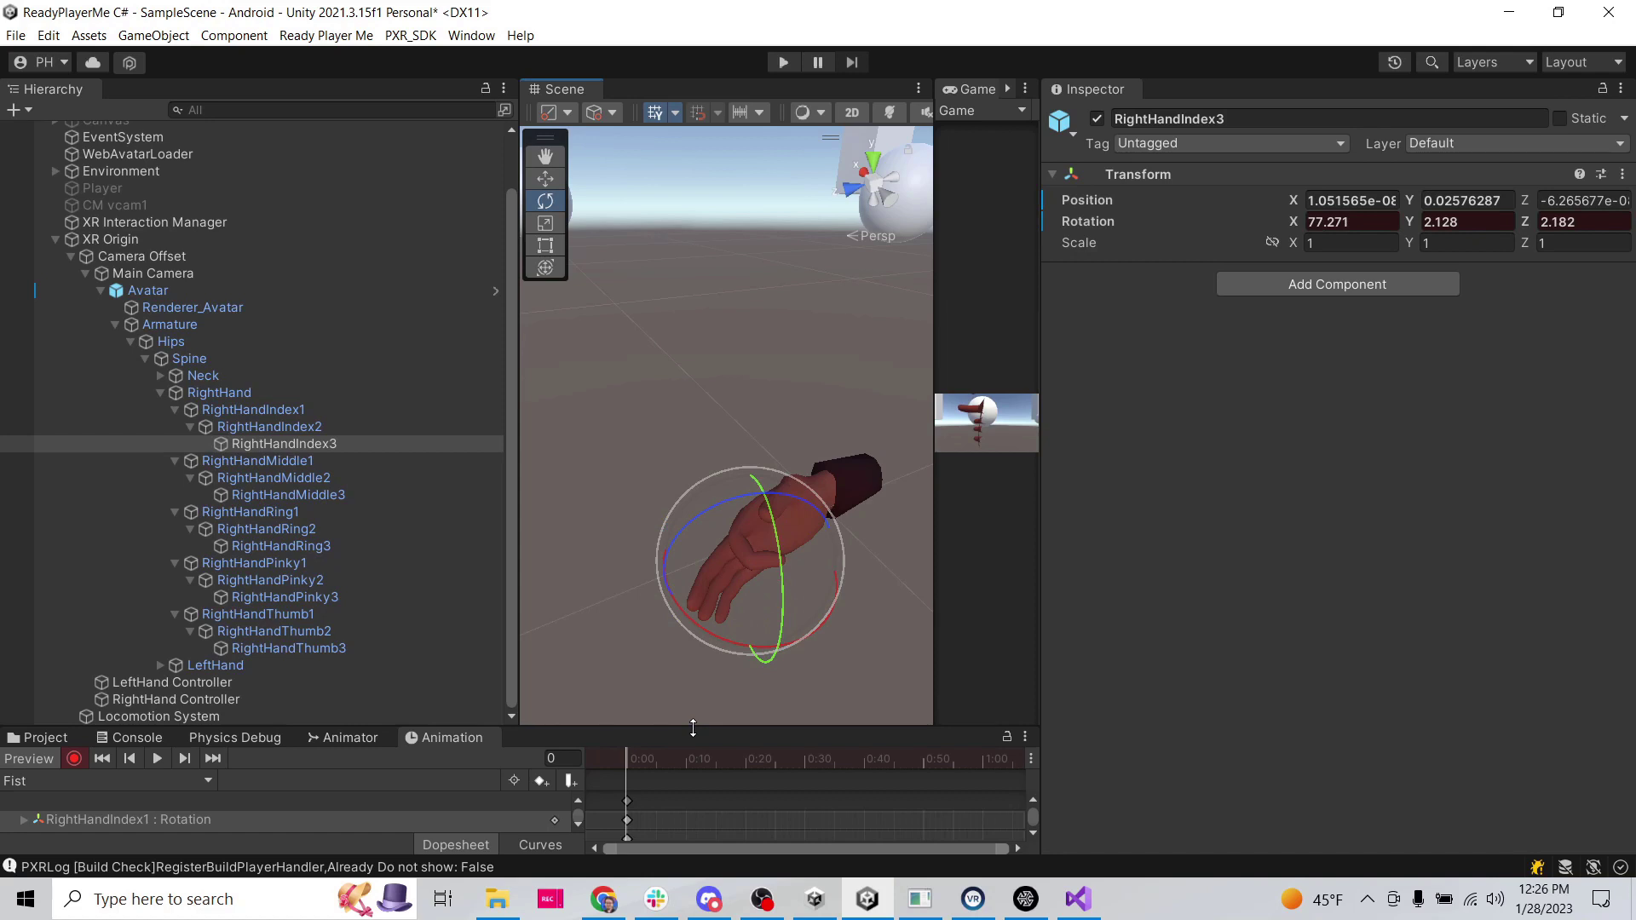
{"action": "left_click_drag", "start_coordinate": [733, 641], "coordinate": [794, 621]}
{"action": "left_click_drag", "start_coordinate": [652, 643], "coordinate": [584, 571], "text": "alt"}
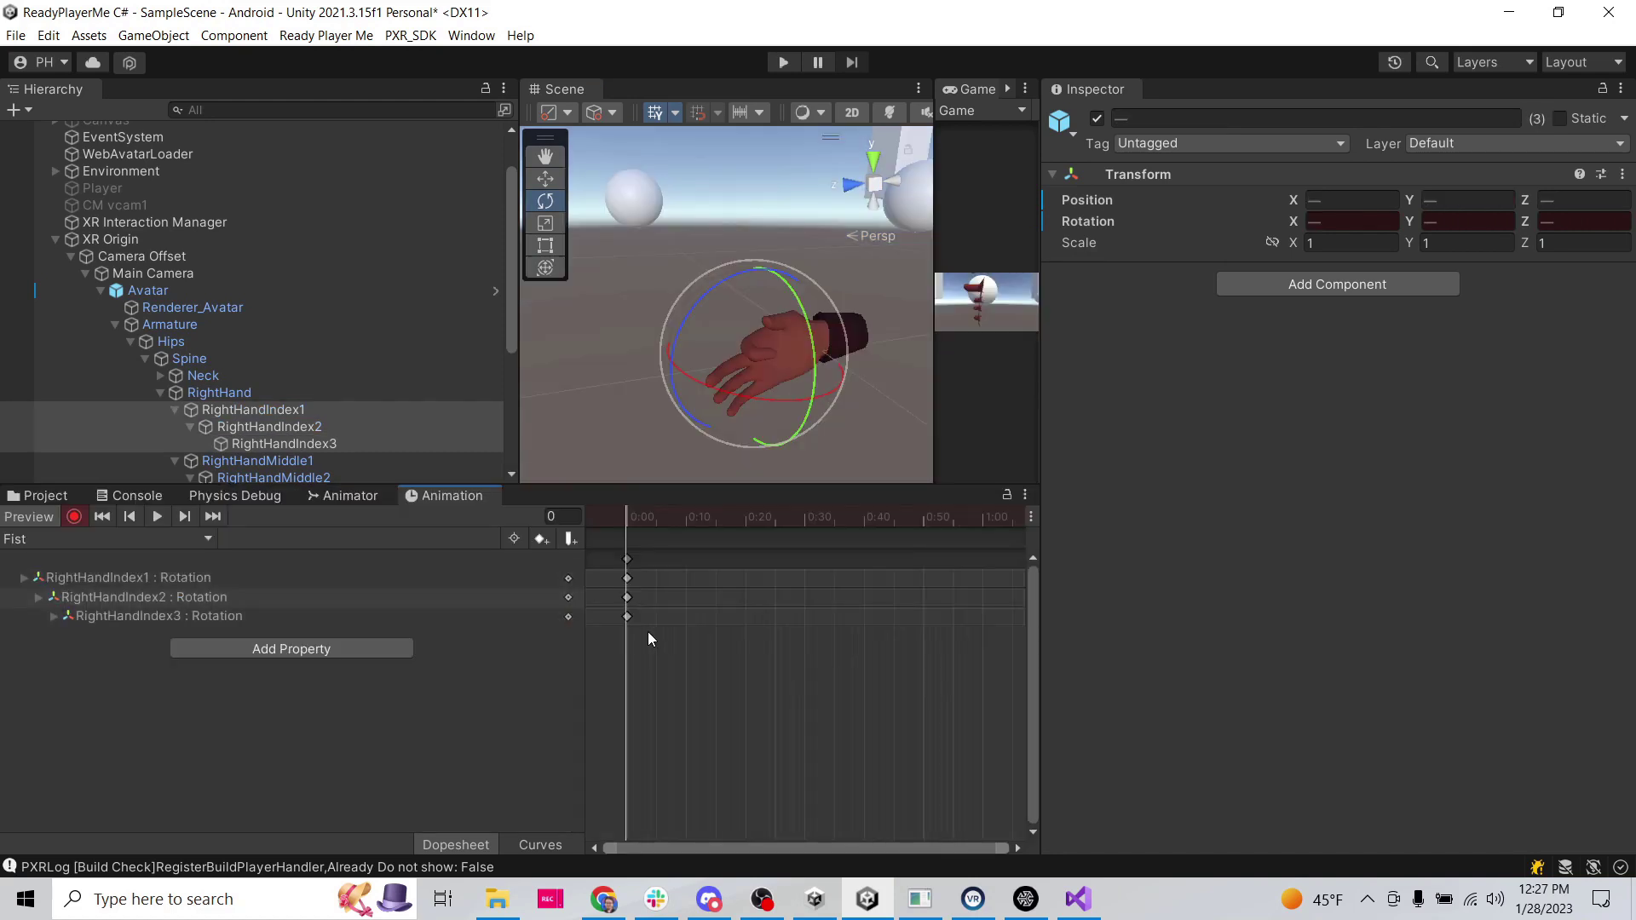
{"action": "scroll", "coordinate": [268, 408], "scroll_direction": "down", "scroll_amount": 3}
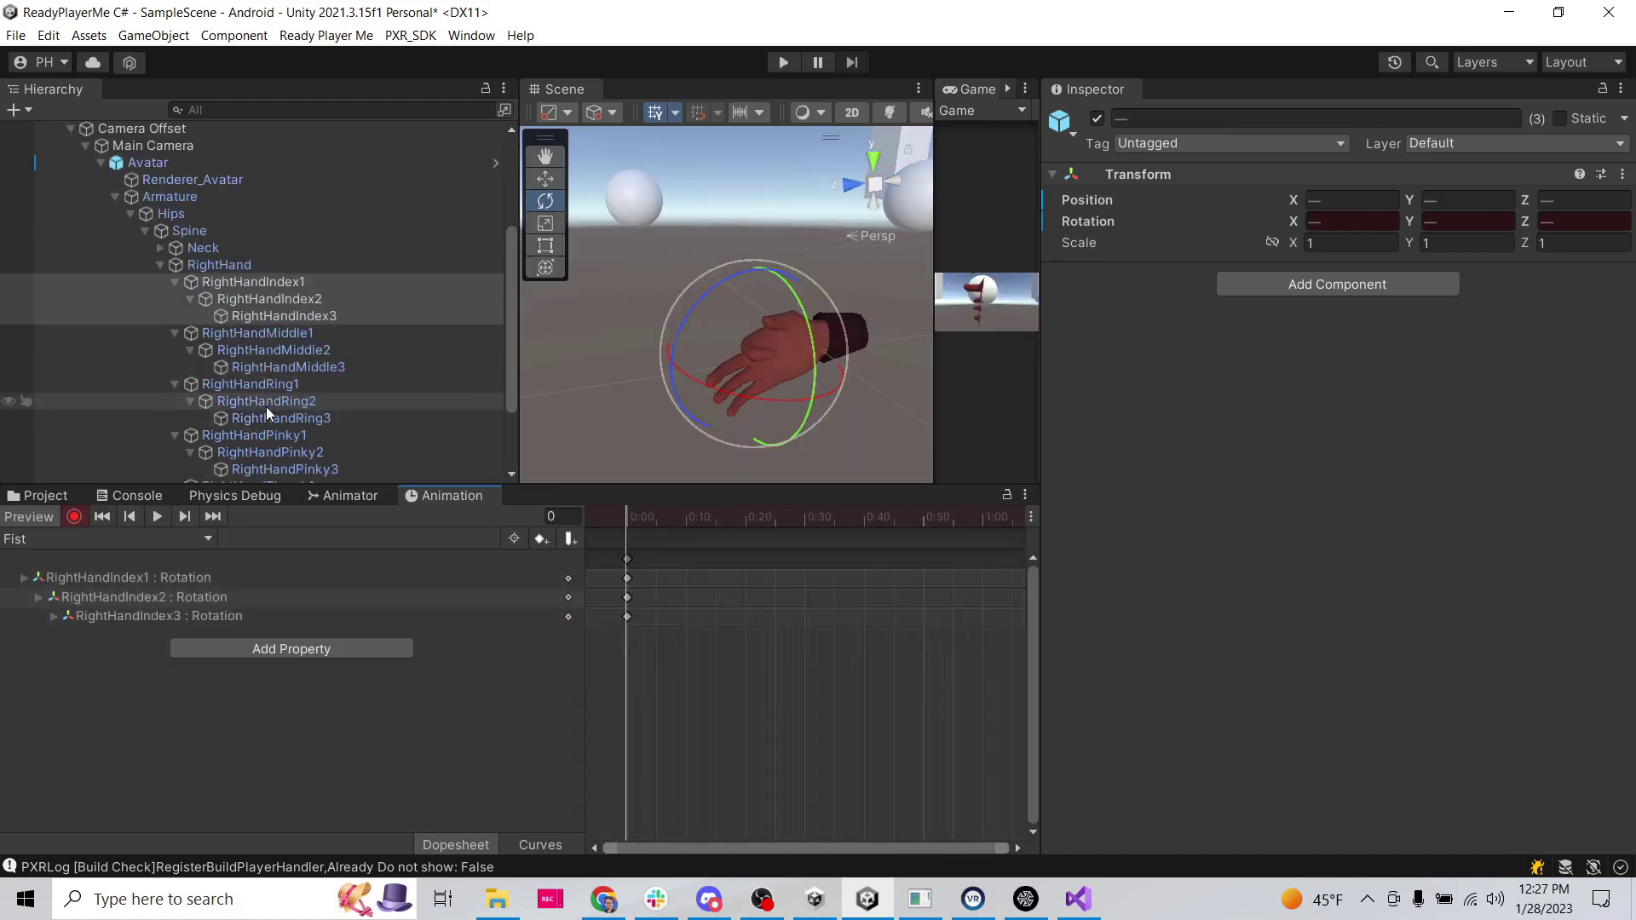
Step: Key rotation for RightHandMiddle1–3, then box-select the index and middle finger keyframes
{"action": "left_click", "coordinate": [292, 337]}
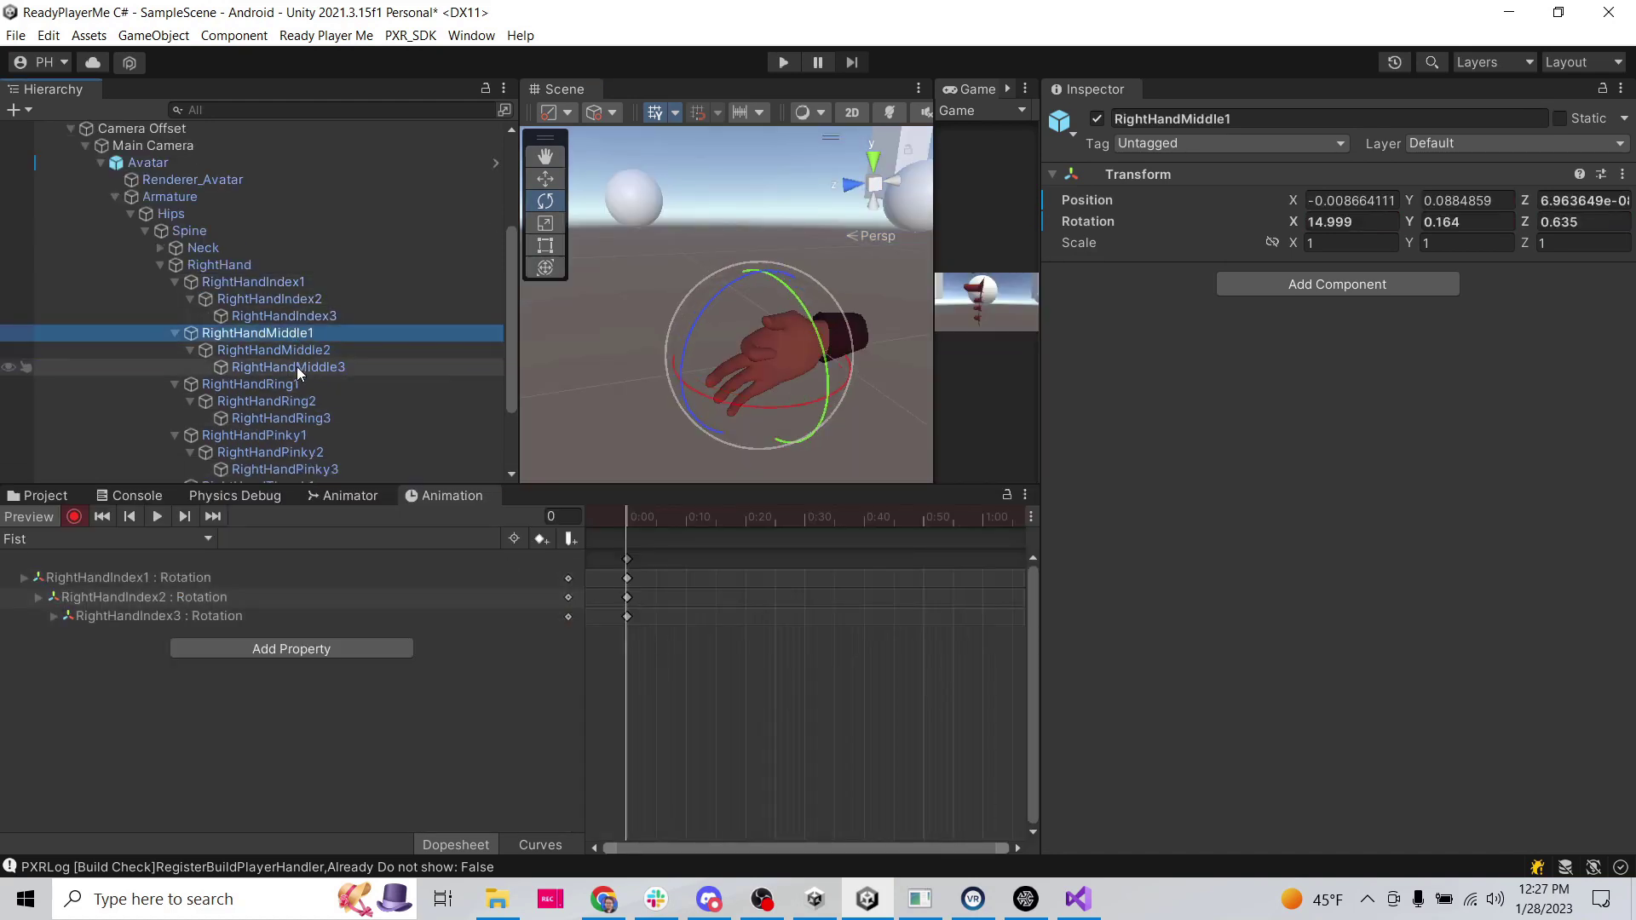
{"action": "left_click", "coordinate": [295, 370], "text": "shift"}
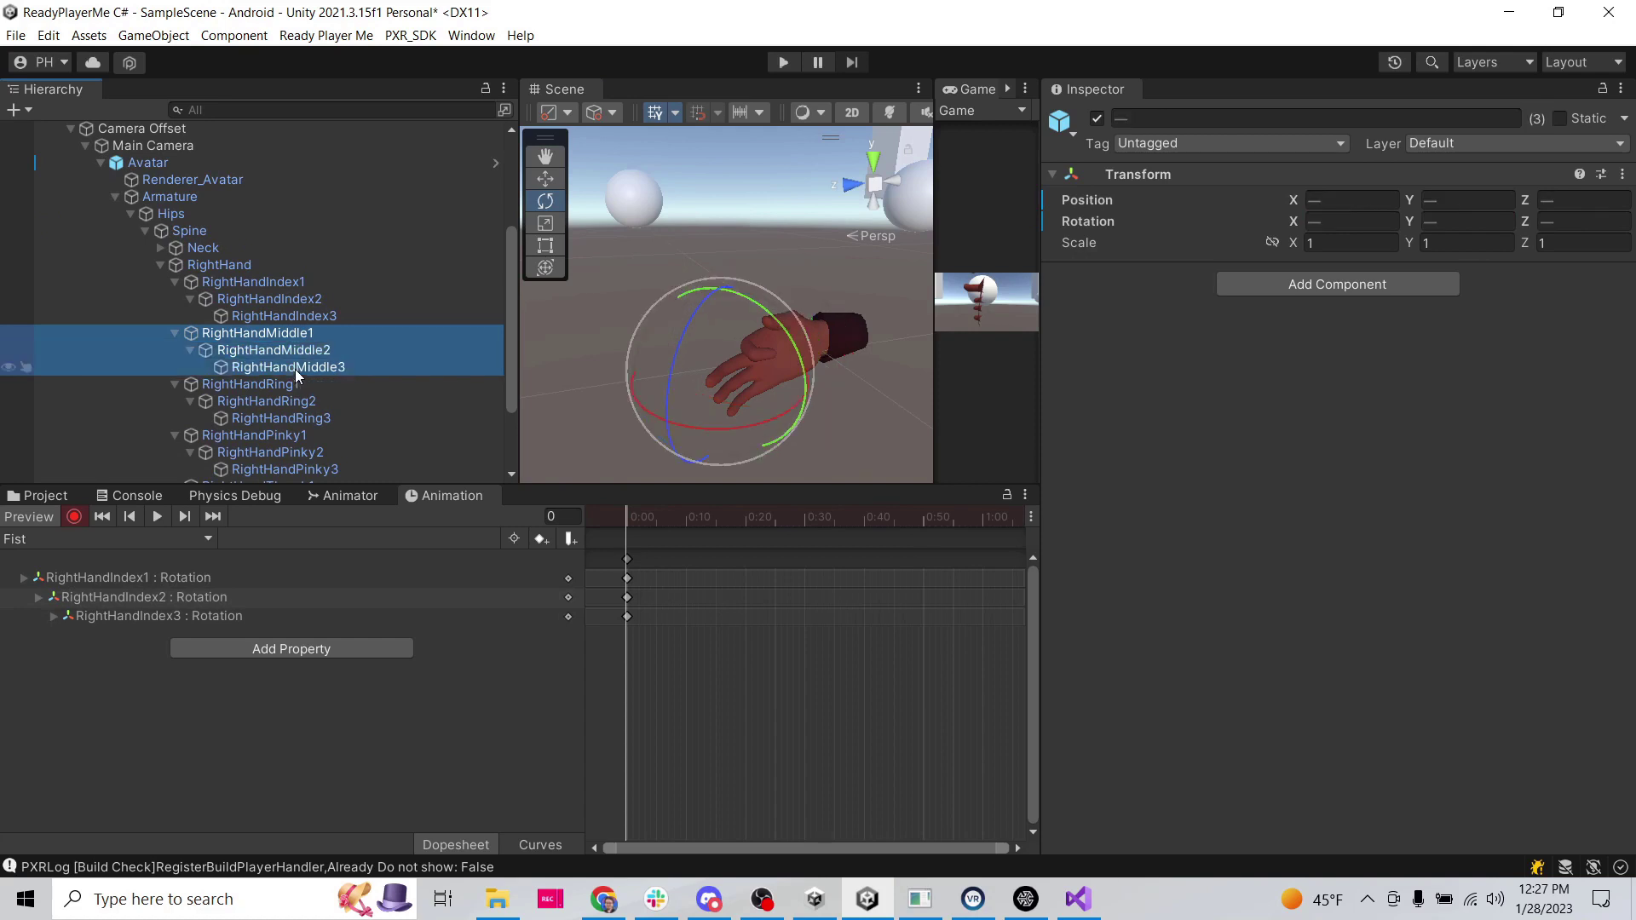
{"action": "right_click", "coordinate": [1108, 223]}
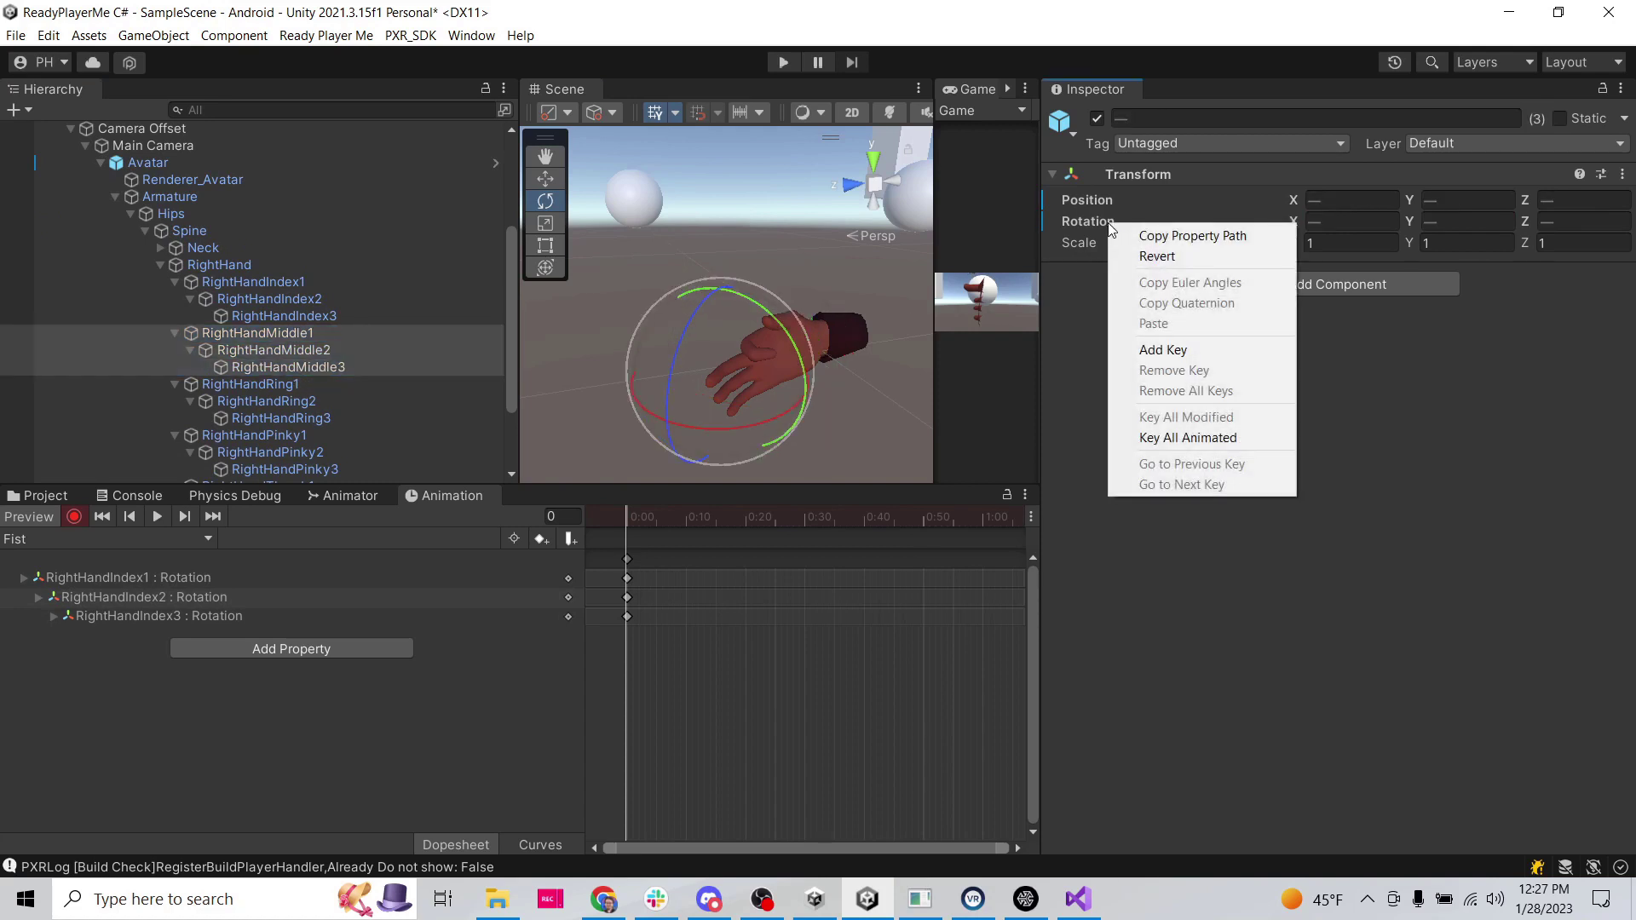
{"action": "left_click", "coordinate": [1168, 355]}
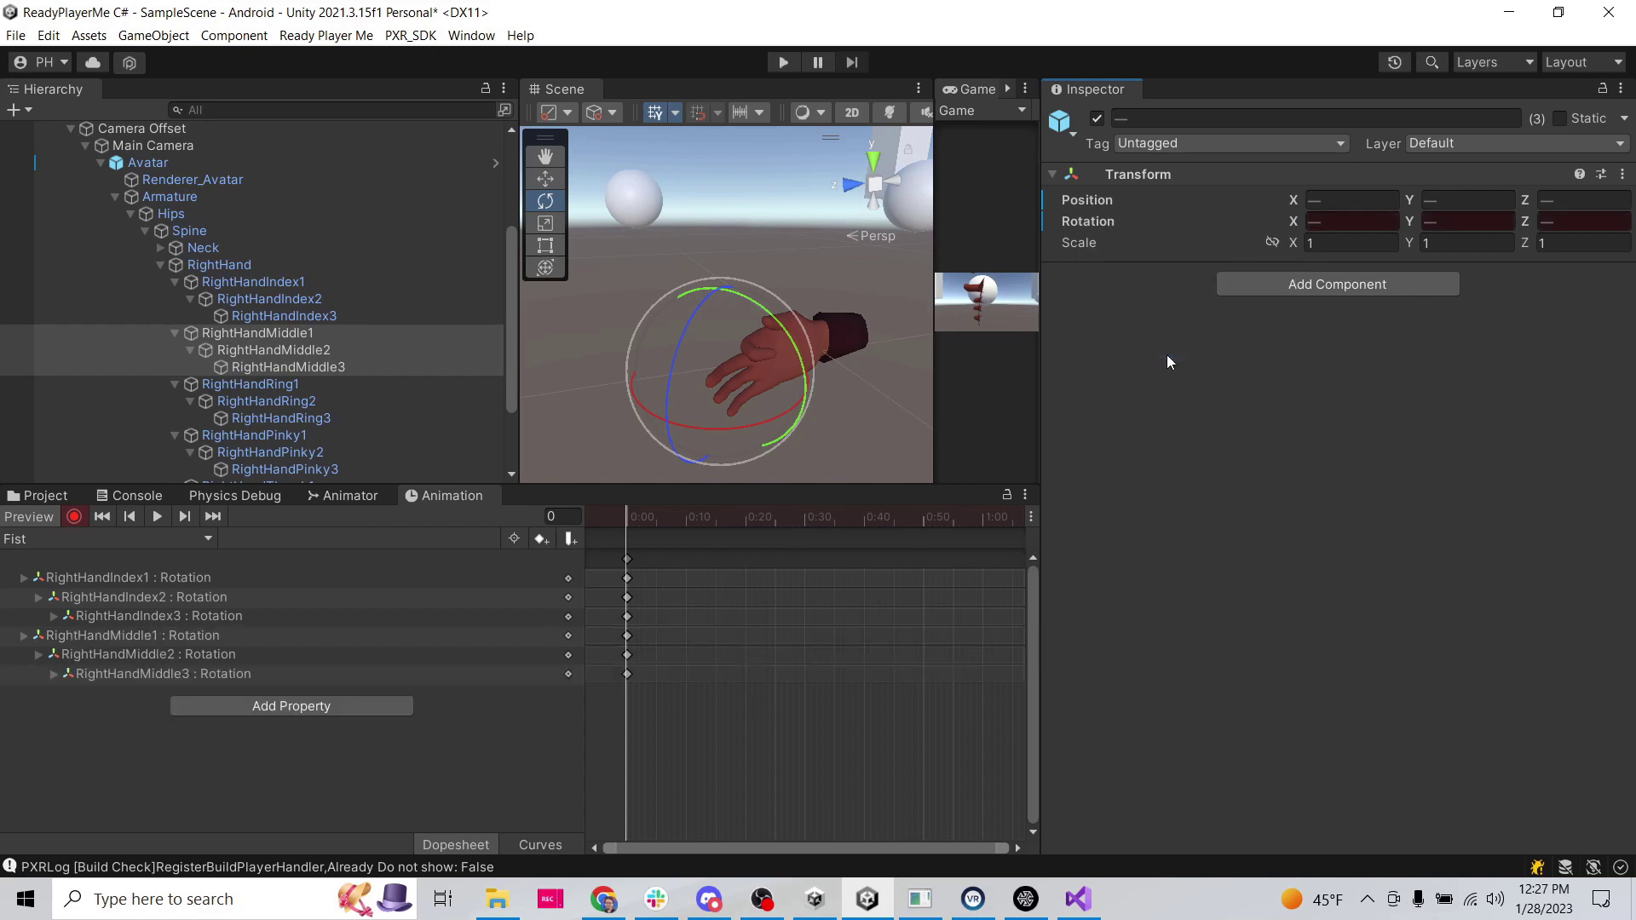
{"action": "left_click_drag", "start_coordinate": [648, 623], "coordinate": [597, 576]}
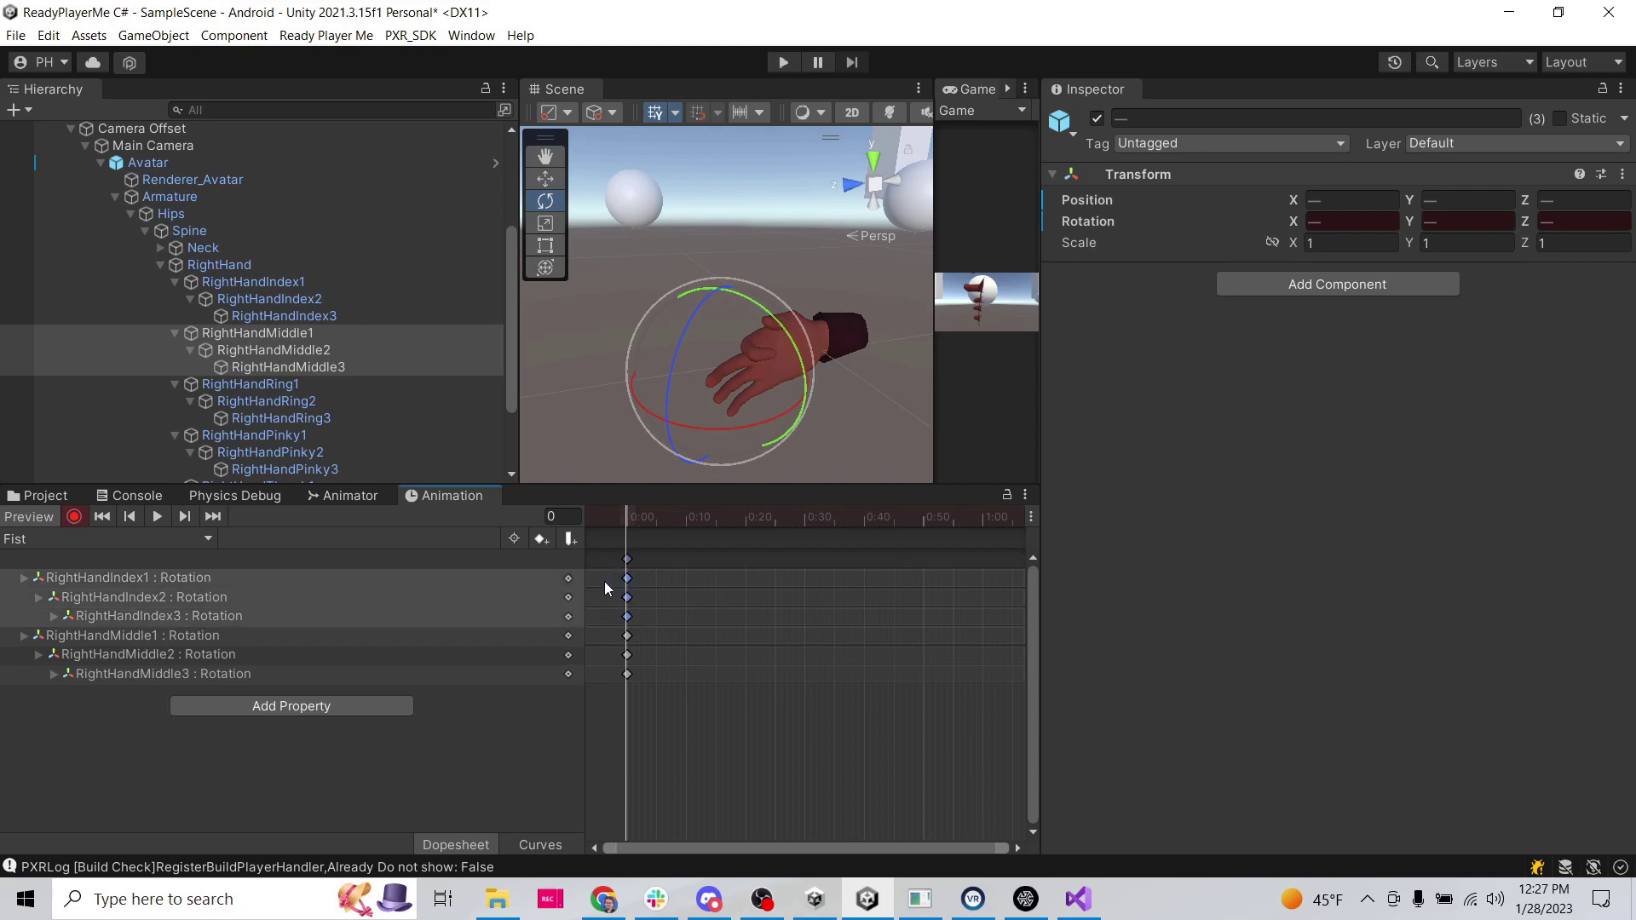
{"action": "left_click_drag", "start_coordinate": [640, 672], "coordinate": [619, 629]}
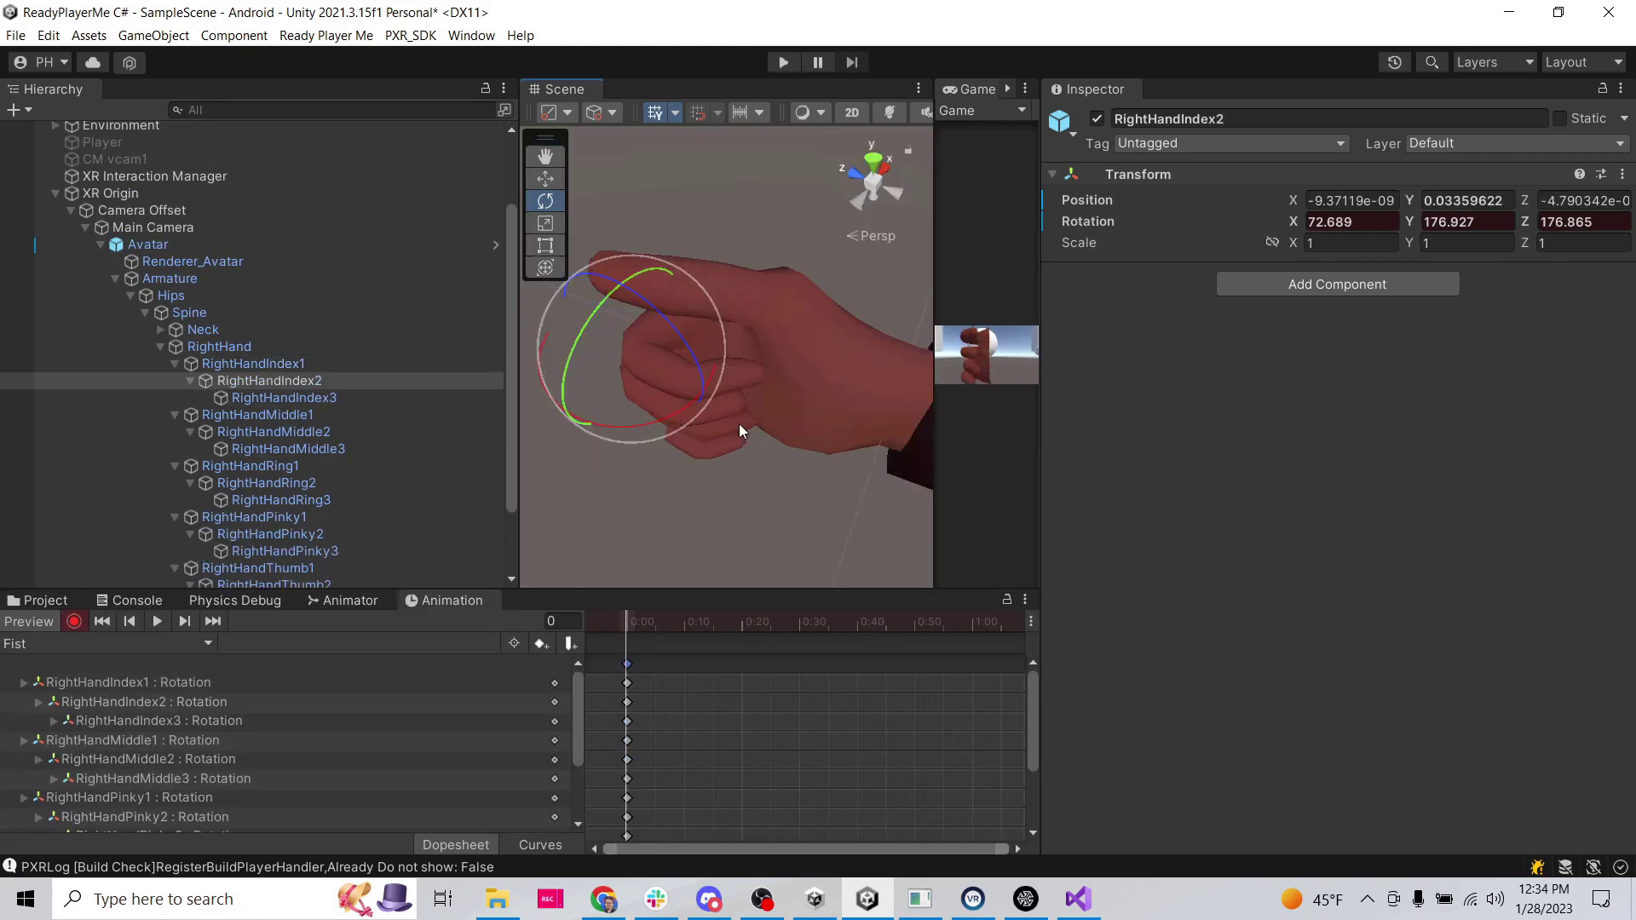
{"action": "left_click_drag", "start_coordinate": [738, 423], "coordinate": [665, 281], "text": "alt"}
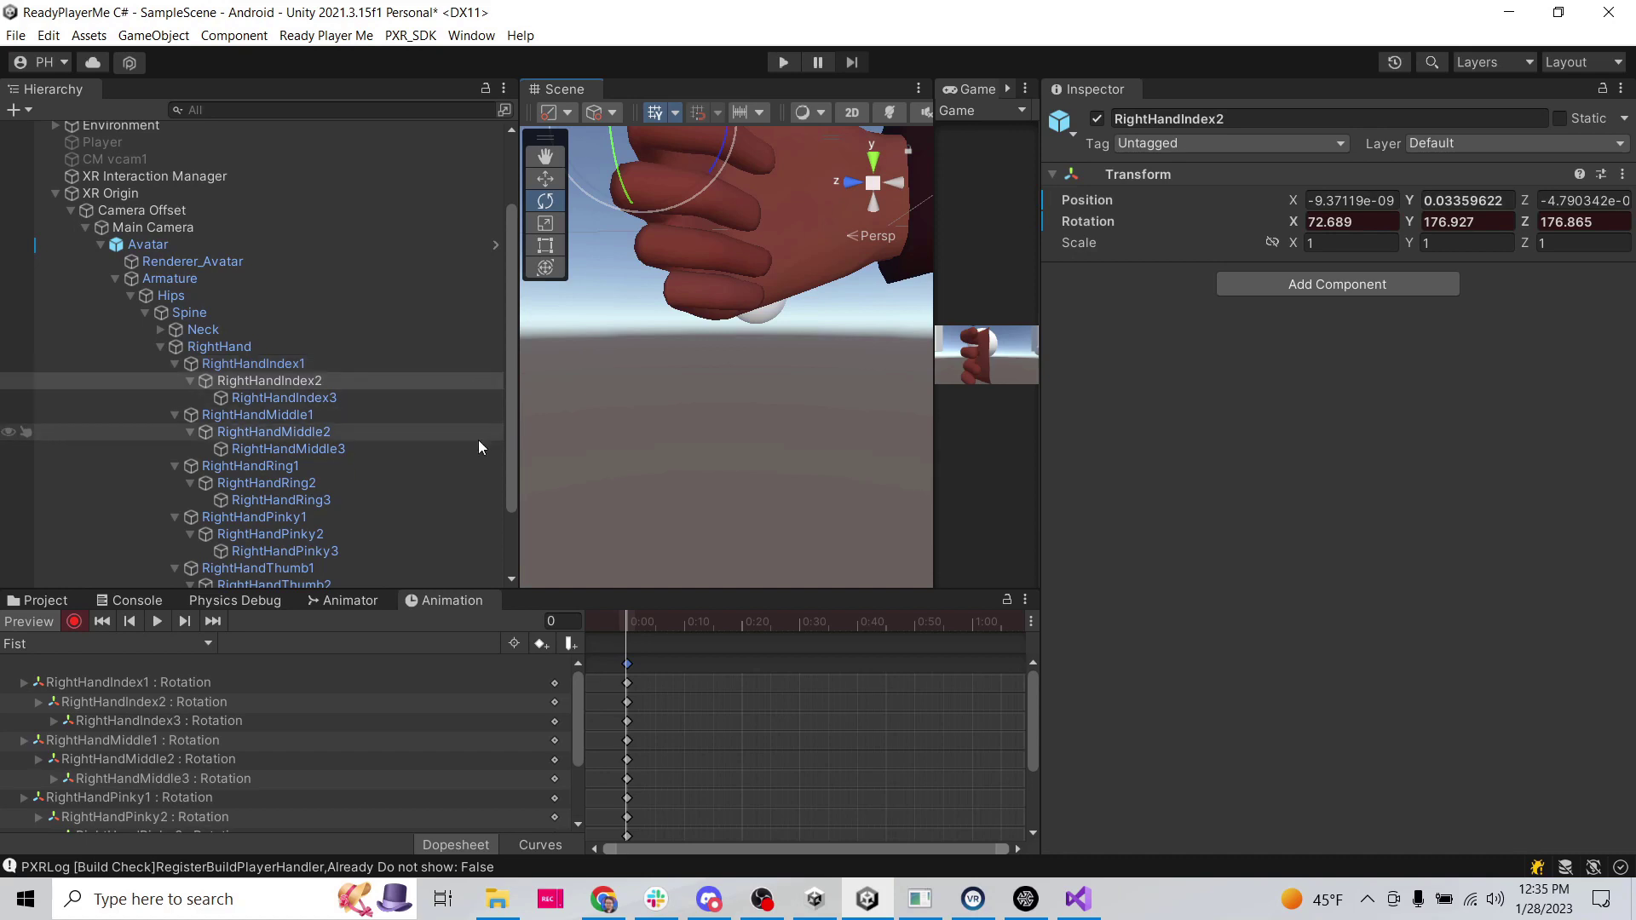
{"action": "scroll", "coordinate": [557, 394], "scroll_direction": "up", "scroll_amount": 1}
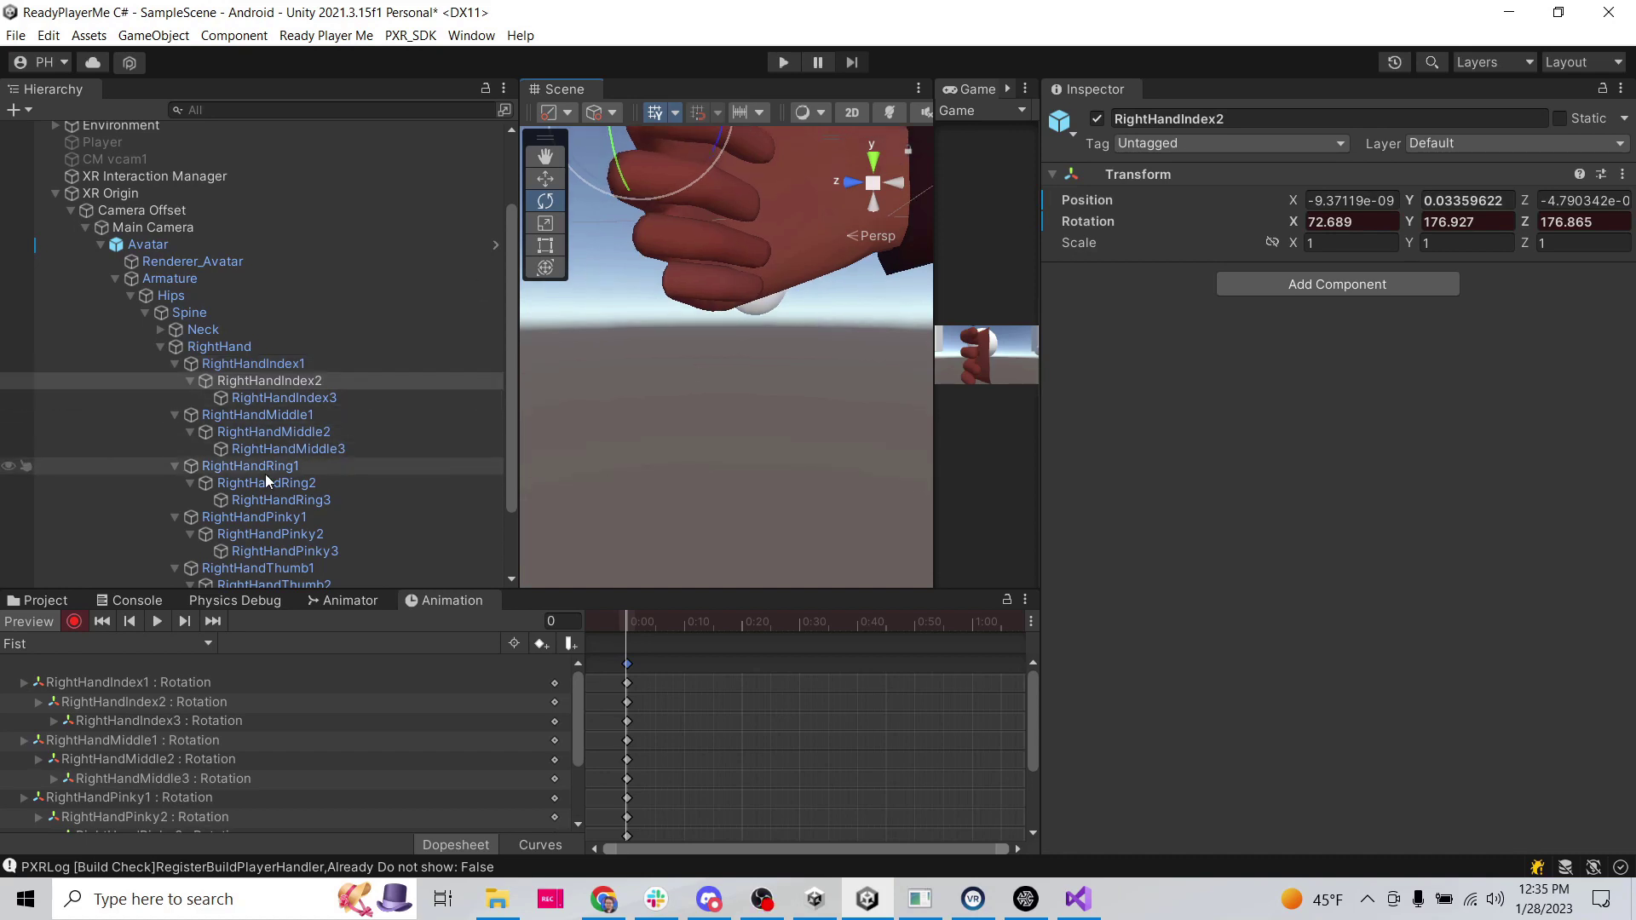